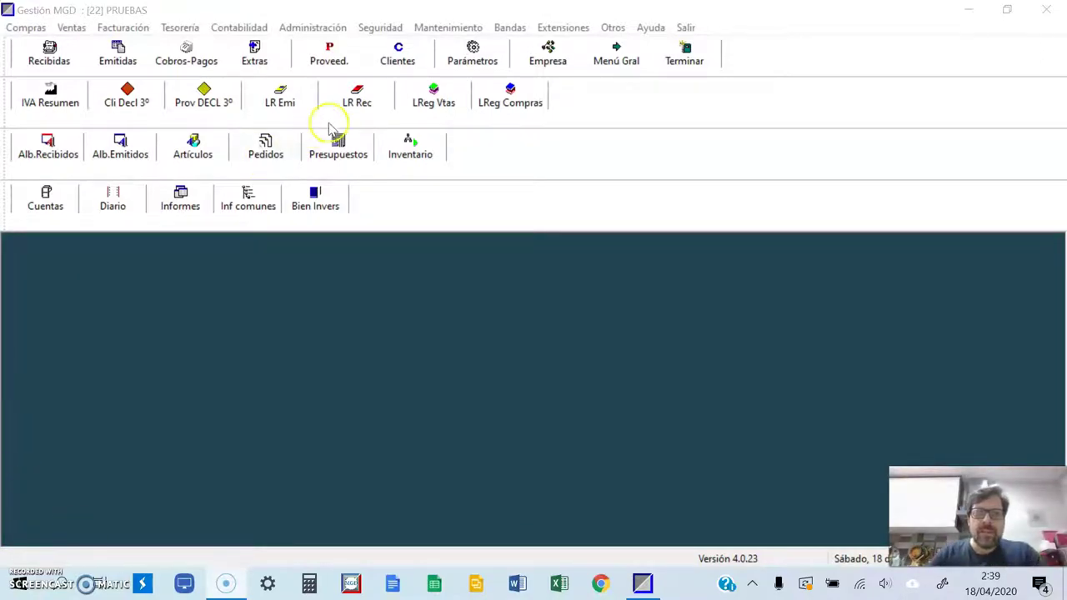
Review the account and advances account fields in the last listed client's record, and close the clients list
left_click(397, 63)
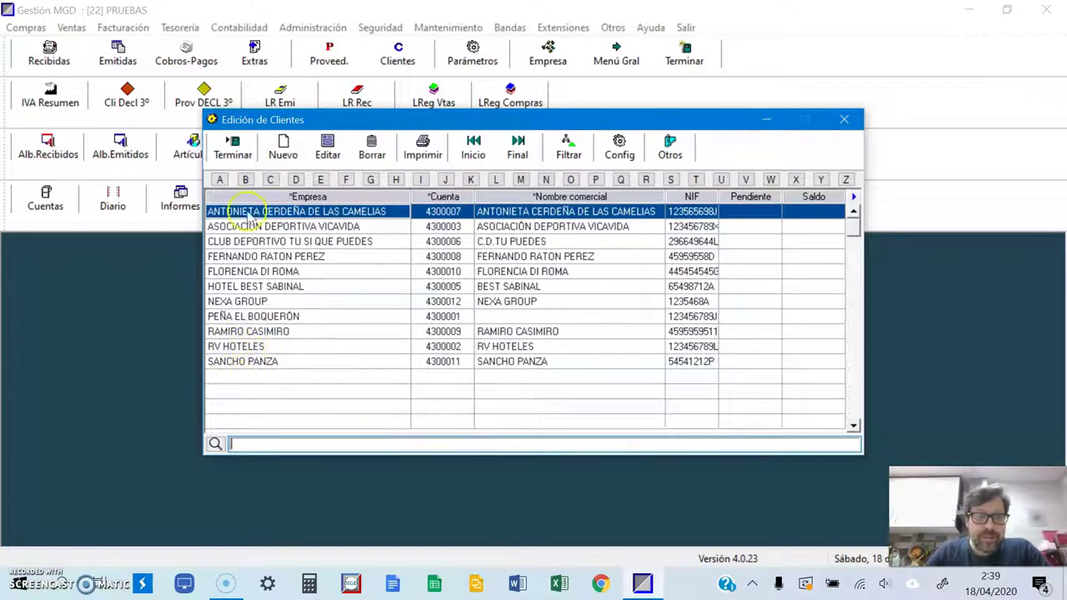
double_click(245, 363)
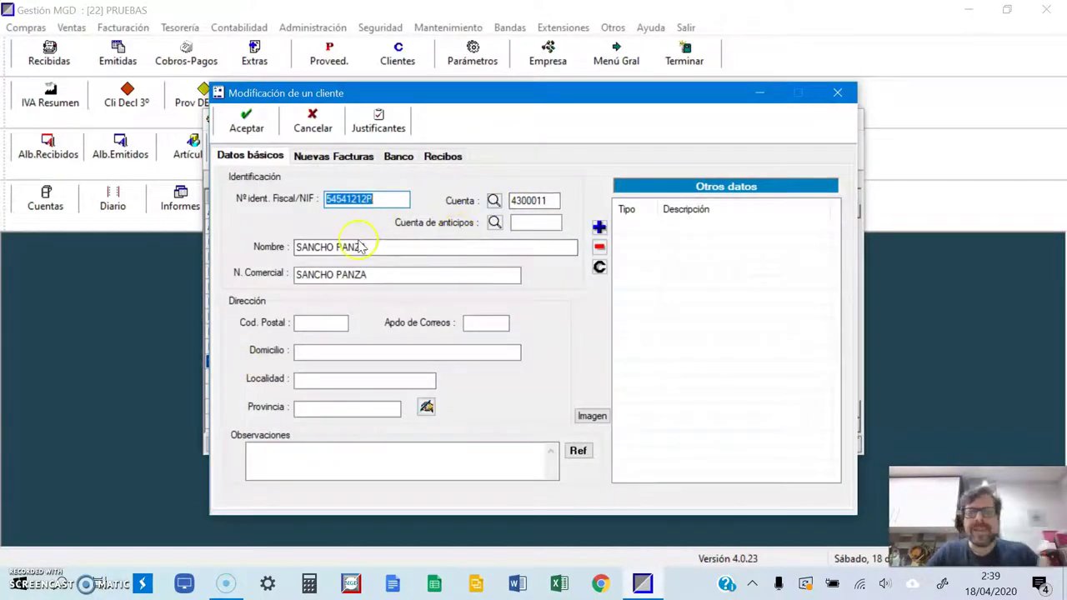
left_click(518, 223)
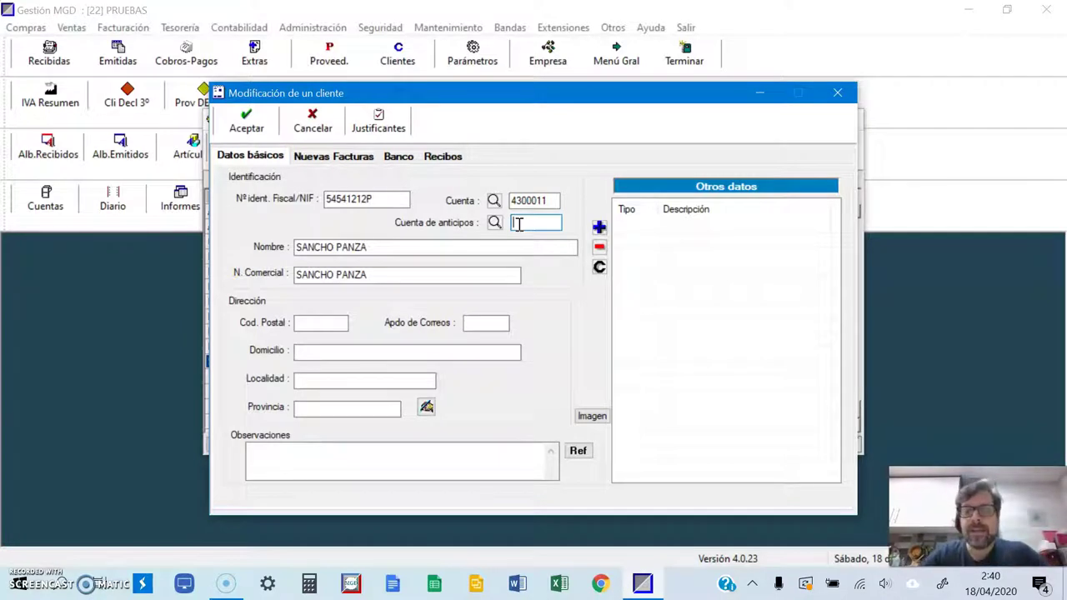
left_click(538, 198)
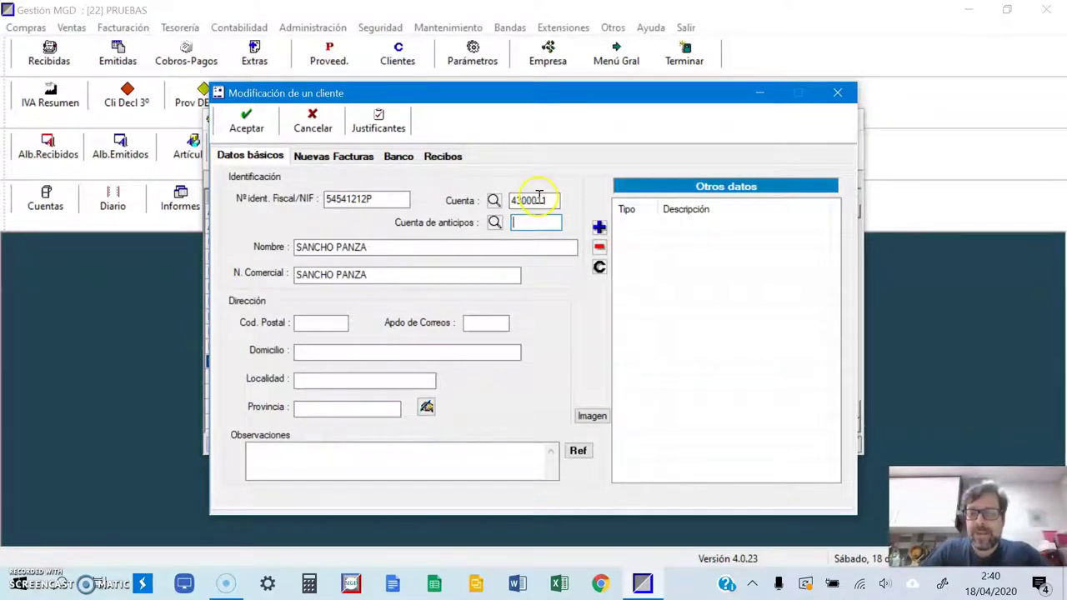
left_click(250, 118)
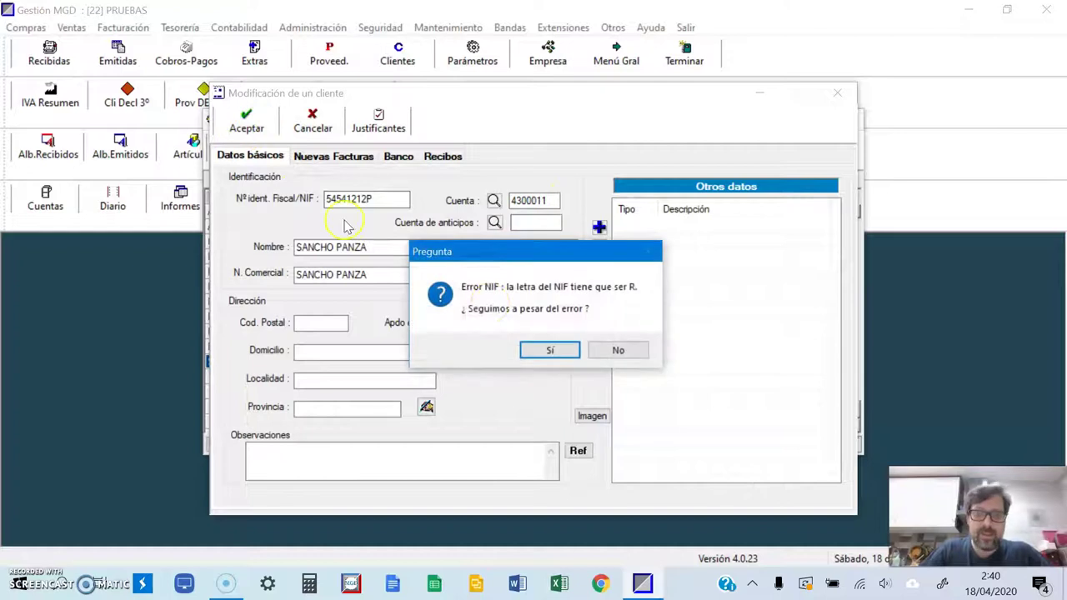
left_click(603, 349)
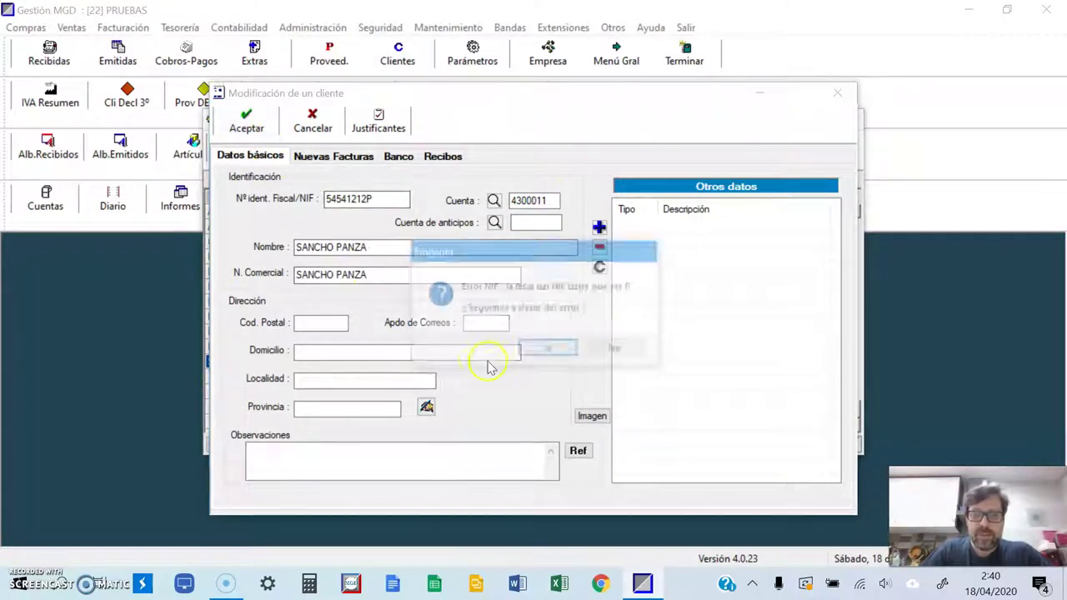
left_click(546, 350)
left_click(232, 142)
Review the advances account field in the record of supplier TIBURONES S.L., and close the suppliers list without changes
left_click(329, 60)
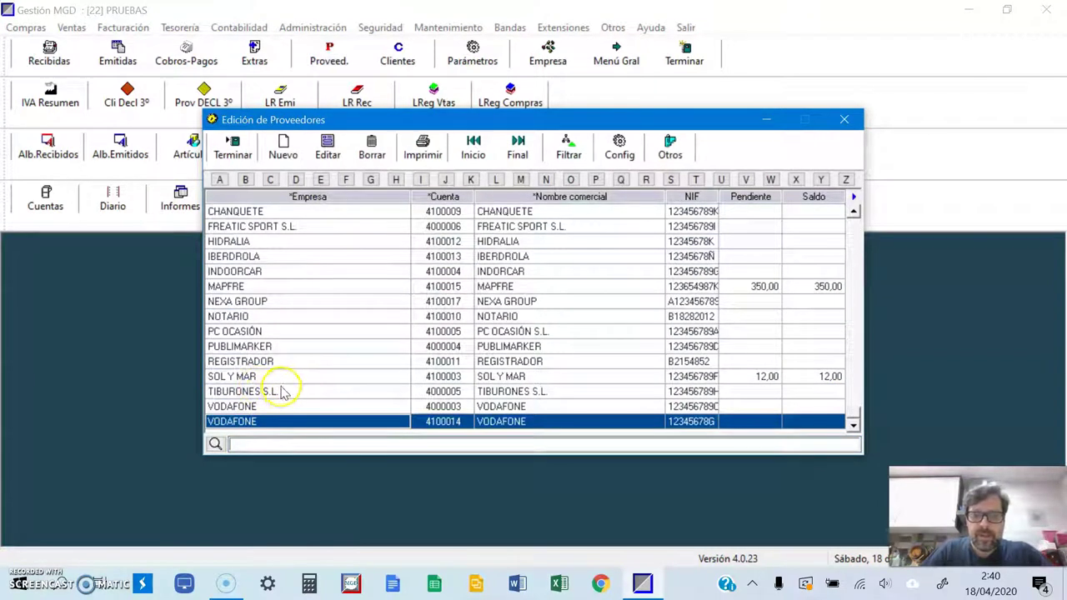
double_click(269, 392)
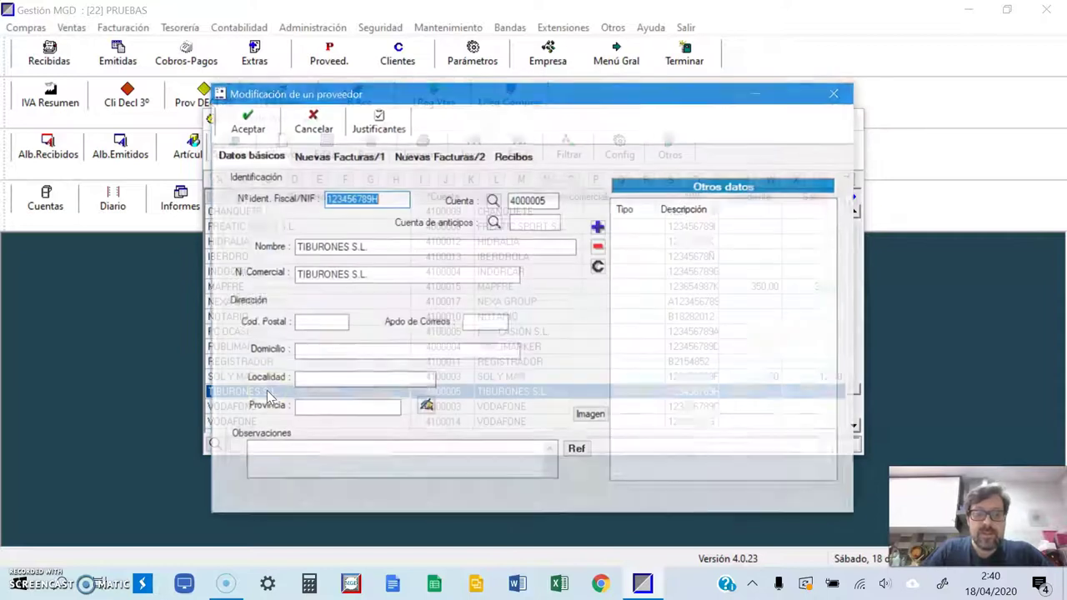
left_click(543, 221)
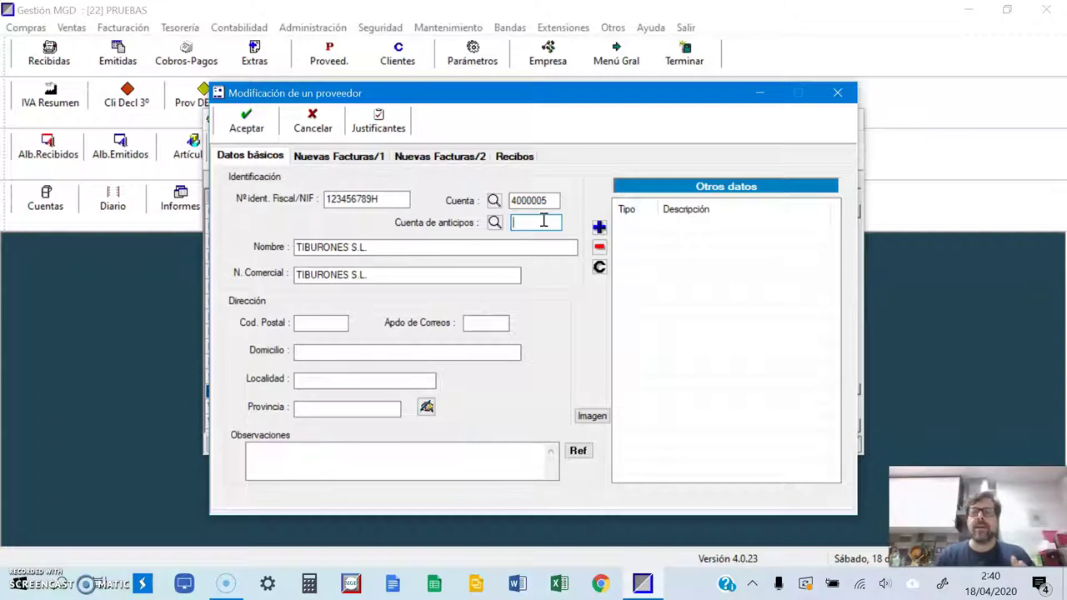
left_click(311, 120)
left_click(234, 150)
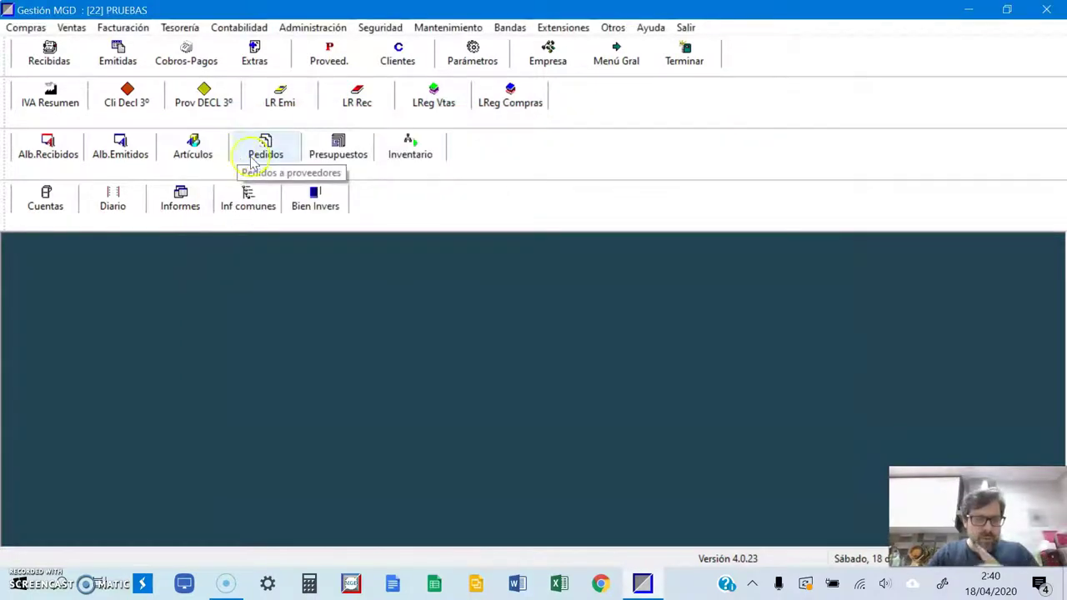
left_click(117, 54)
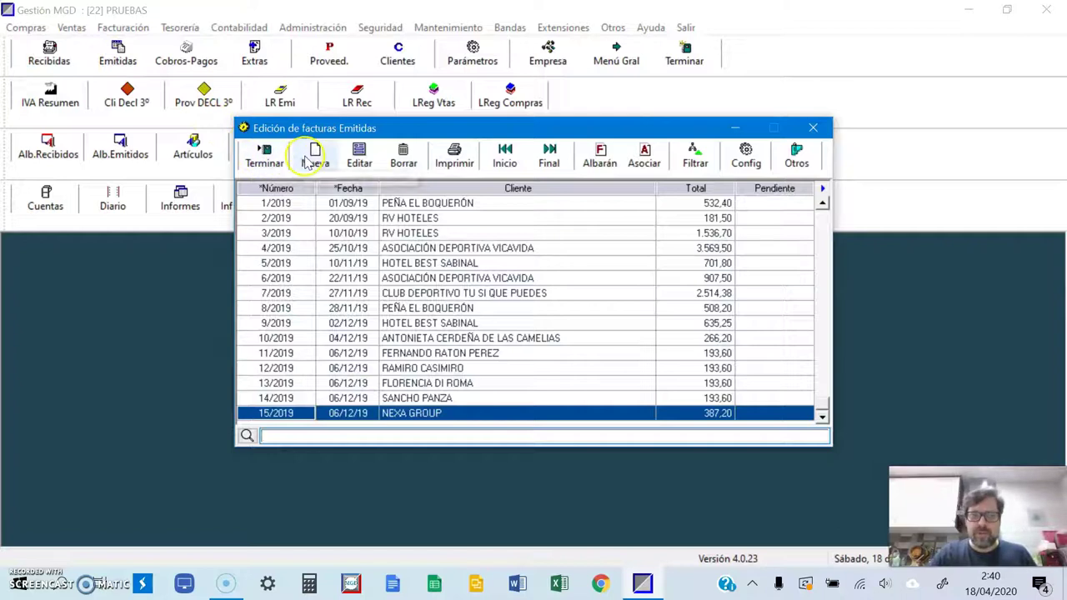
left_click(315, 156)
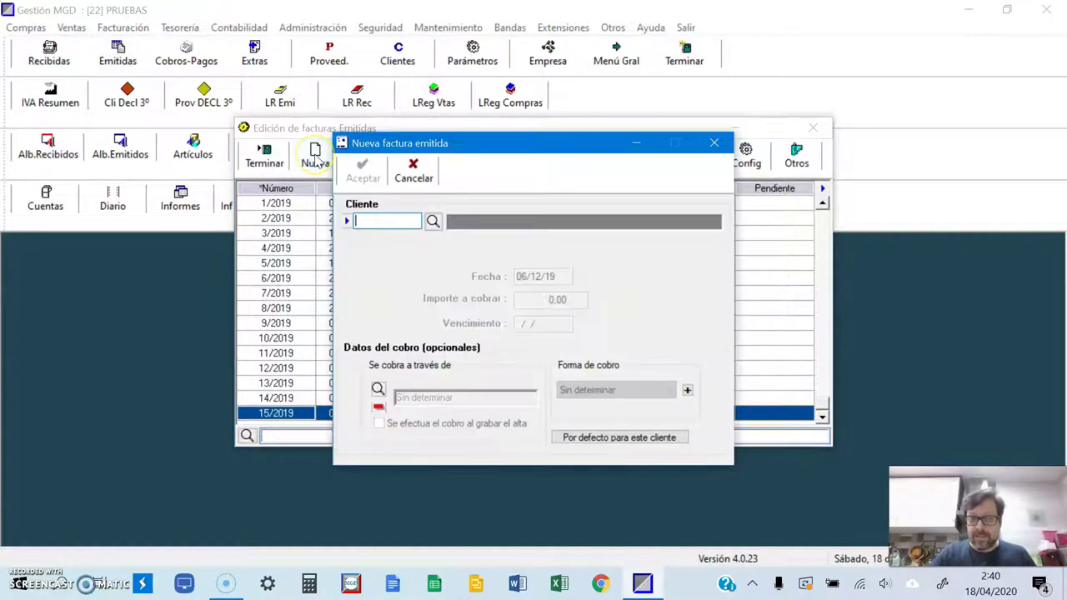
left_click(433, 221)
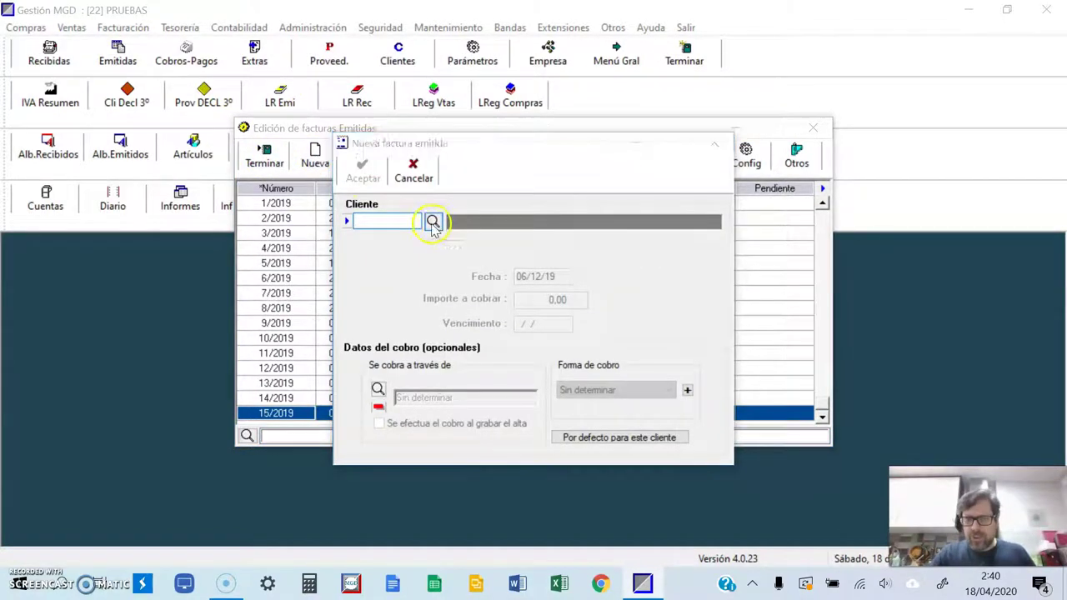
double_click(342, 361)
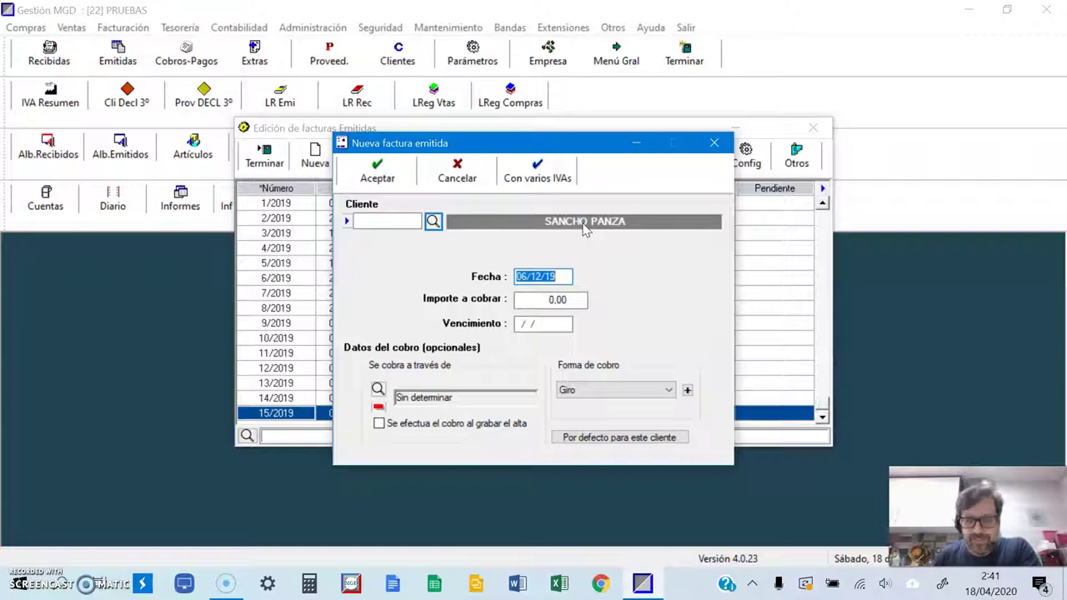
left_click(361, 182)
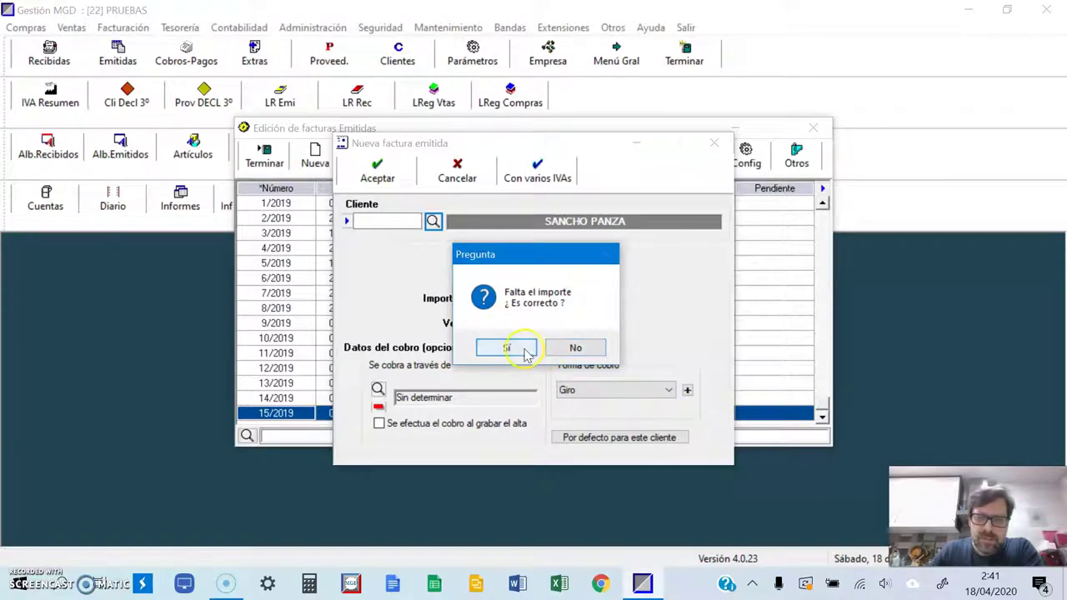
left_click(564, 348)
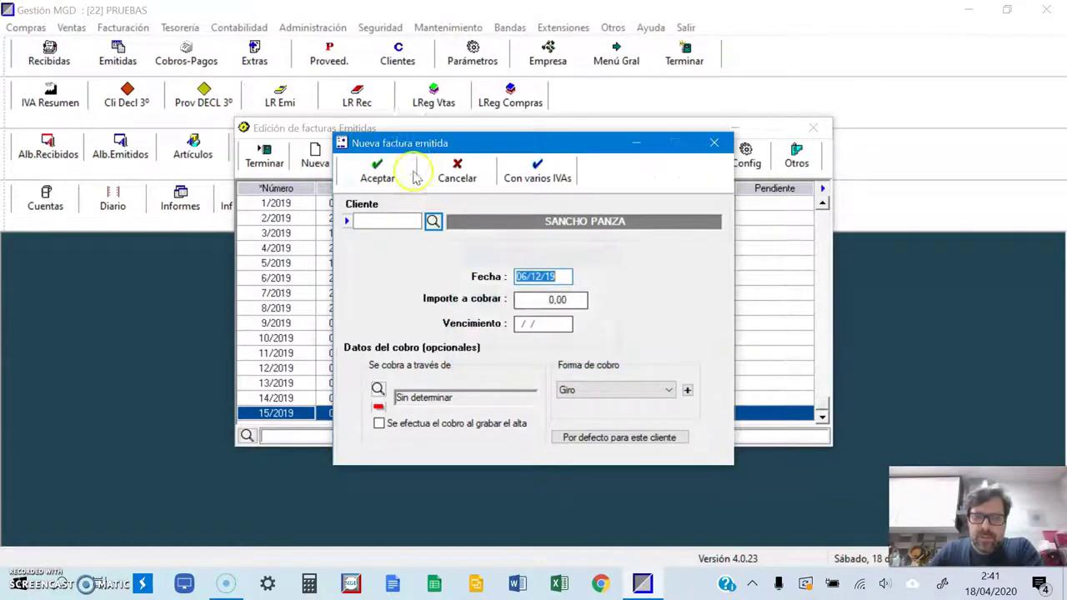
left_click(265, 157)
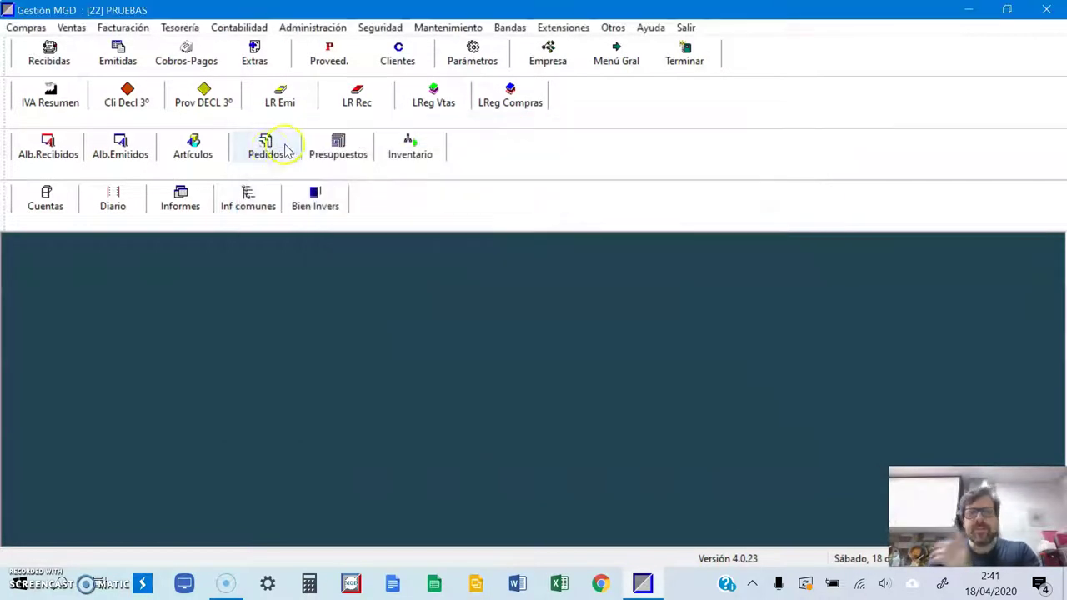
Open the last listed client's record and search for account 438 for its advances account
left_click(396, 60)
left_click(298, 360)
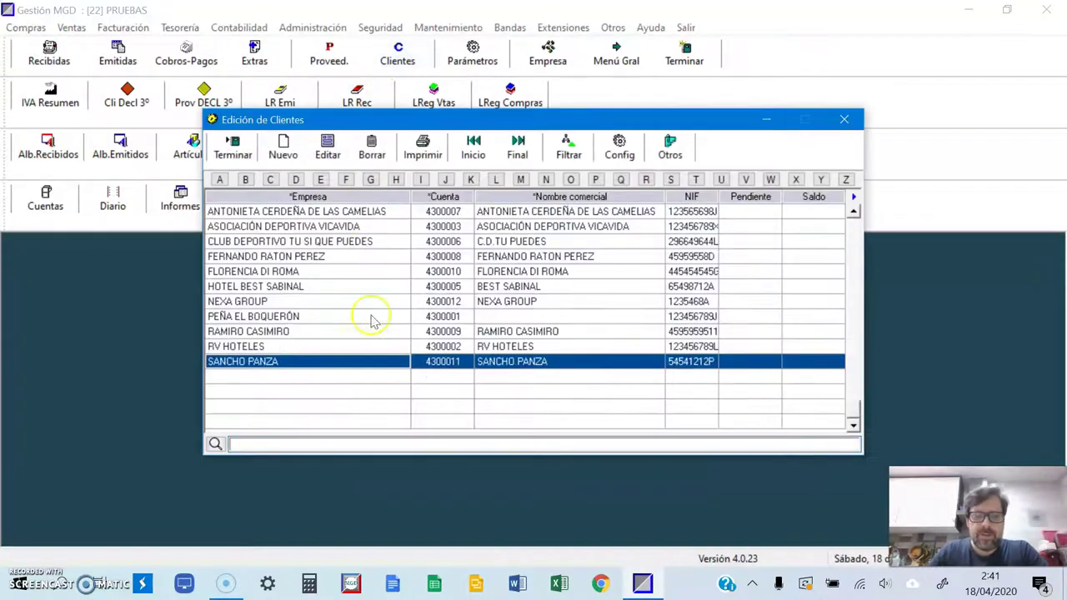
double_click(345, 361)
left_click(519, 220)
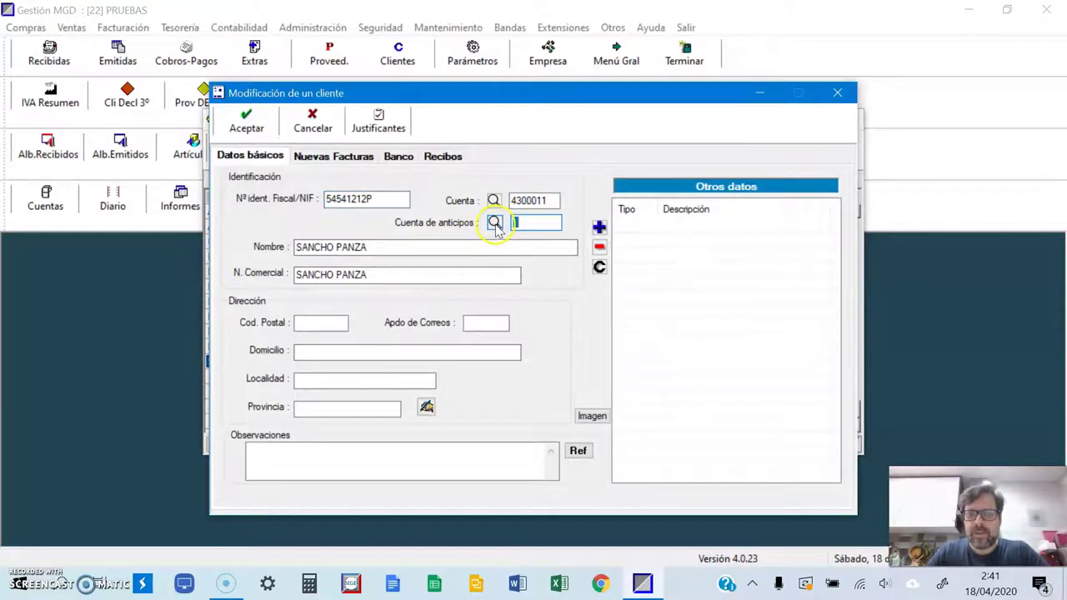
left_click(495, 223)
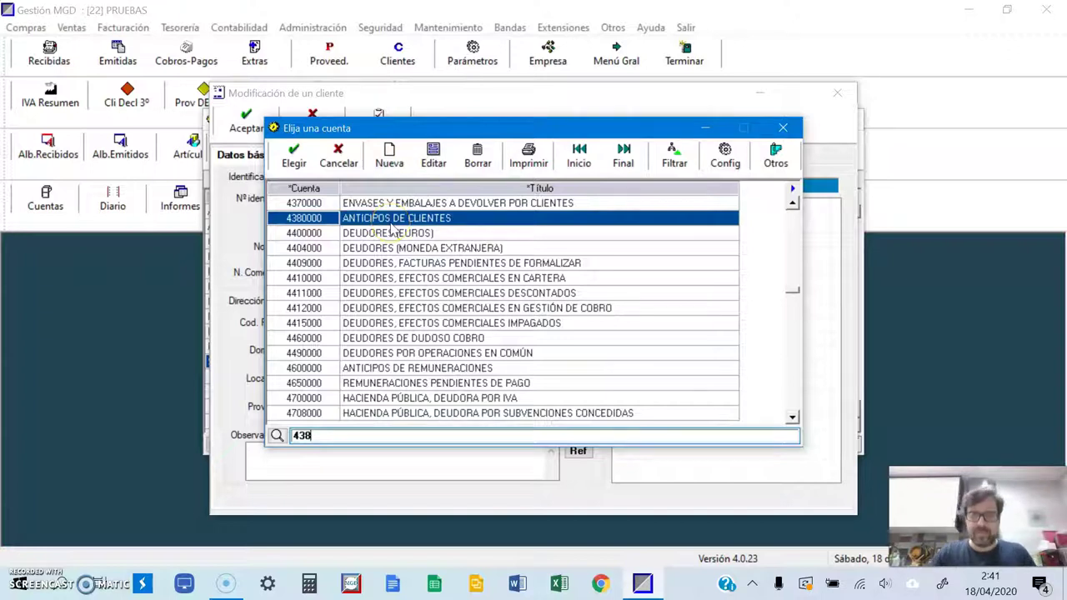
left_click_drag(428, 125, 524, 275)
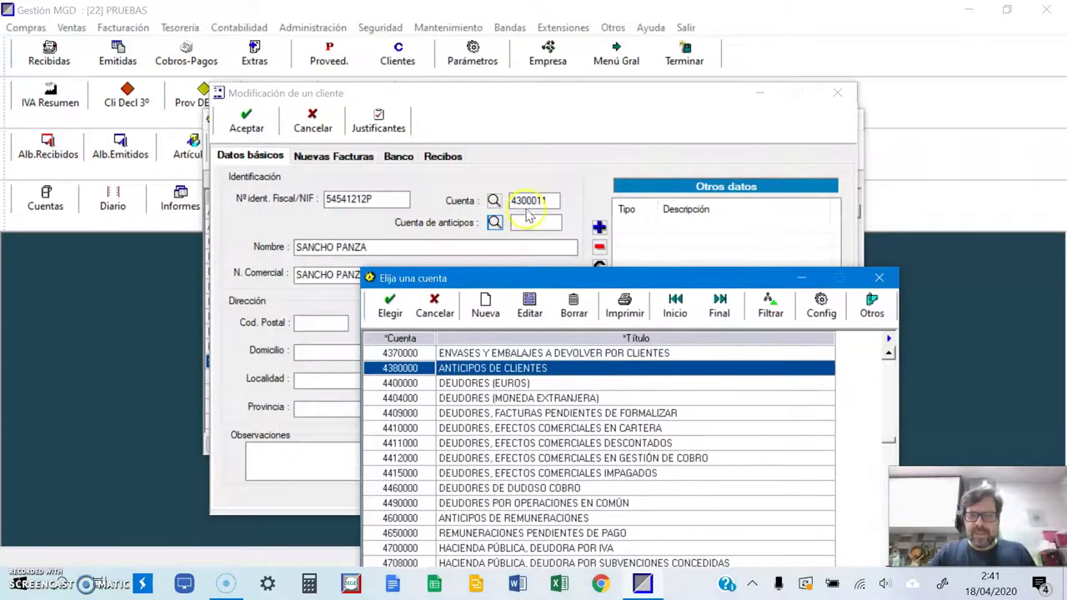
Create account 4380011 titled "ANTICIPOS DE" plus the client's name, and assign it as the client's advances account
left_click(484, 306)
left_click_drag(588, 314, 587, 314)
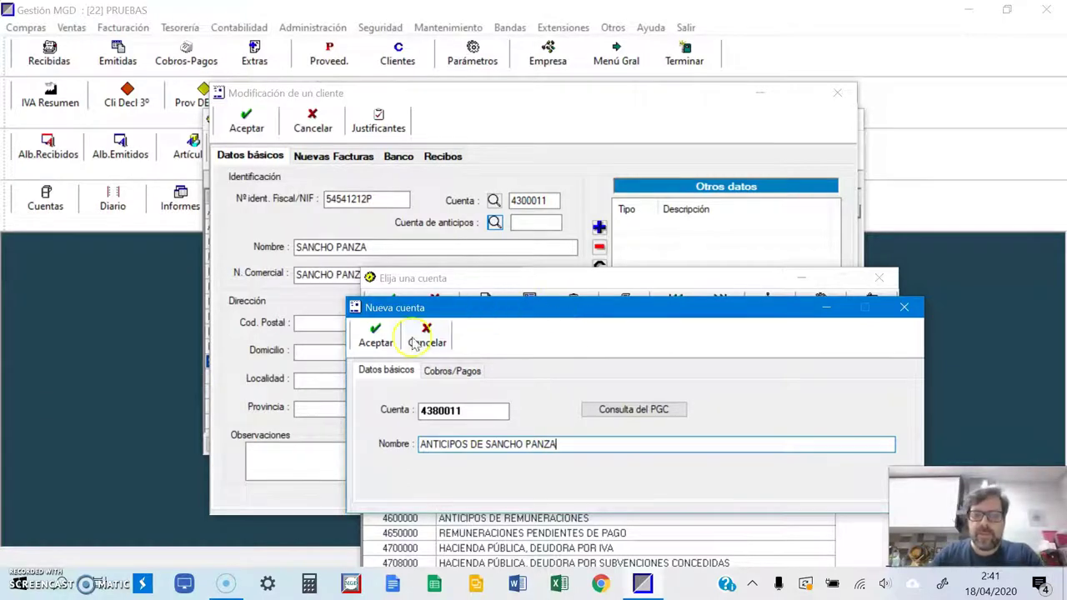
left_click(373, 336)
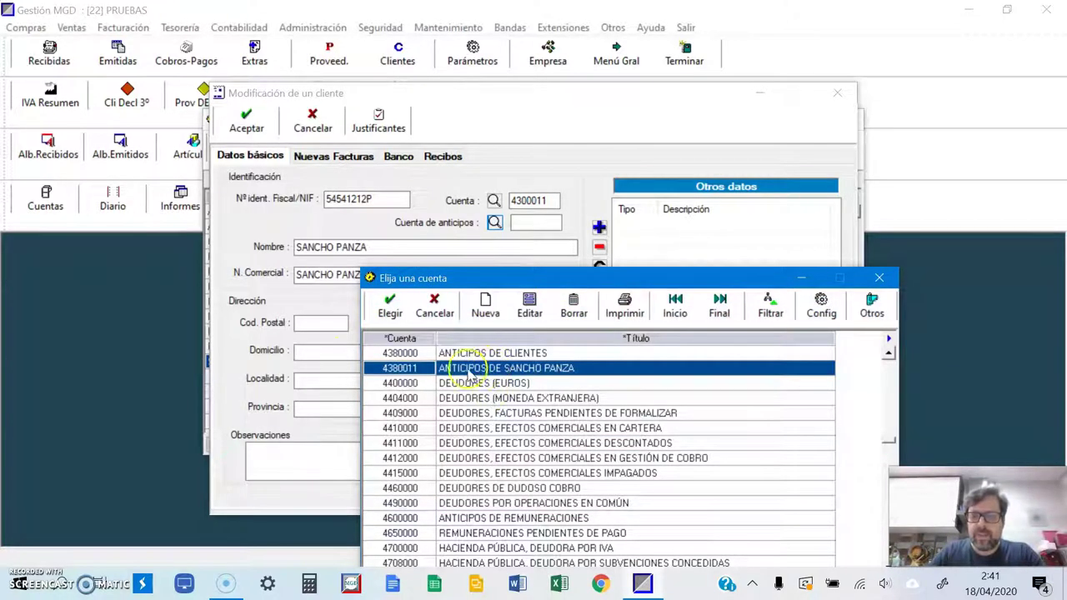
left_click(390, 306)
left_click(517, 202)
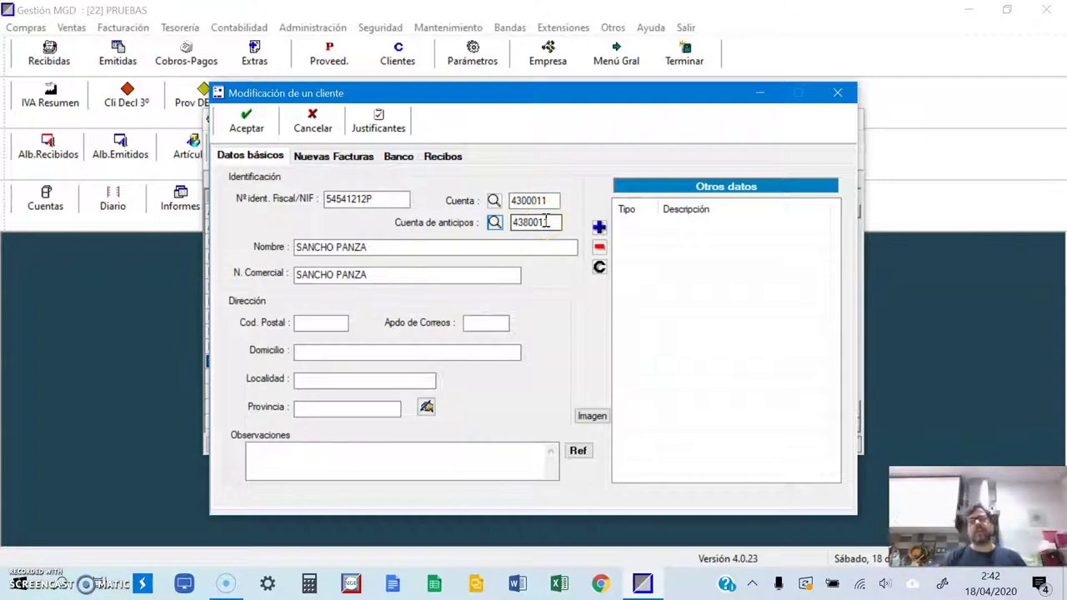
Correct the letter of the client's tax ID to R, save the client record and close the clients list
left_click(247, 125)
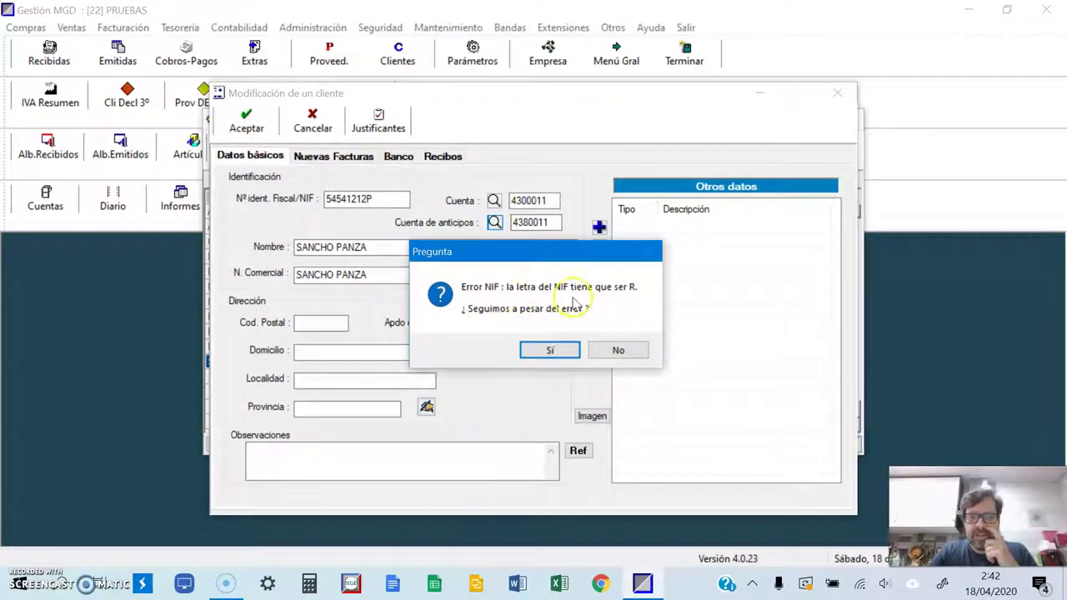
left_click(615, 350)
double_click(390, 198)
left_click(376, 199)
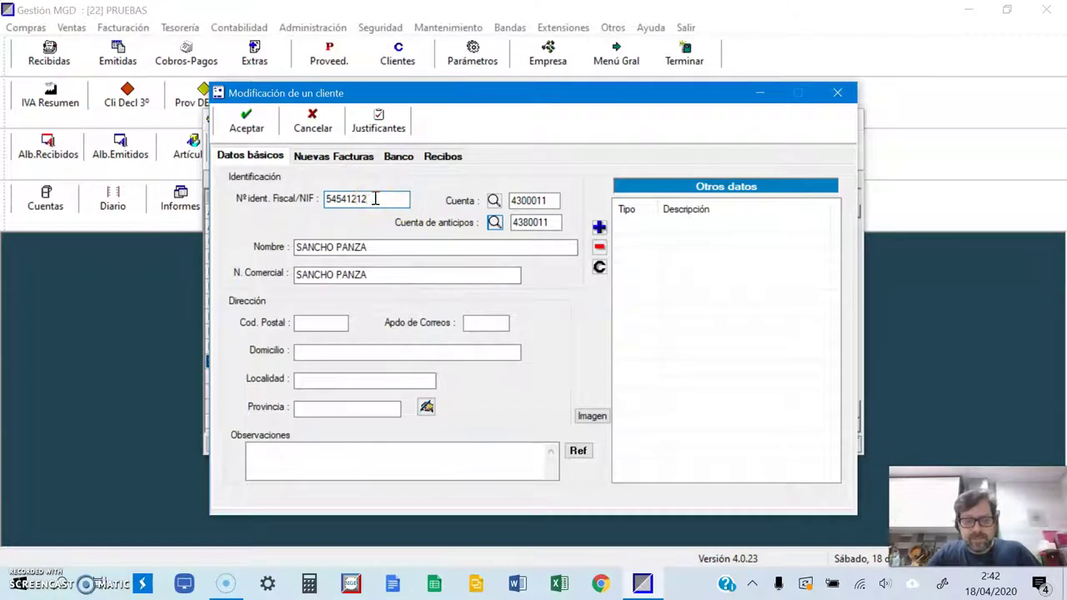
left_click(244, 121)
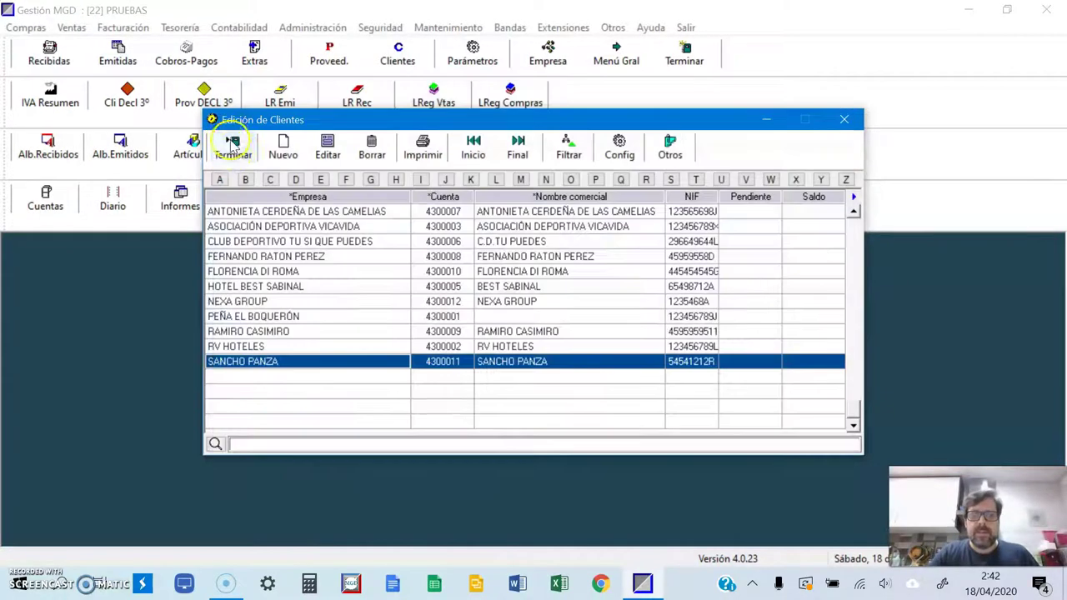
left_click(233, 148)
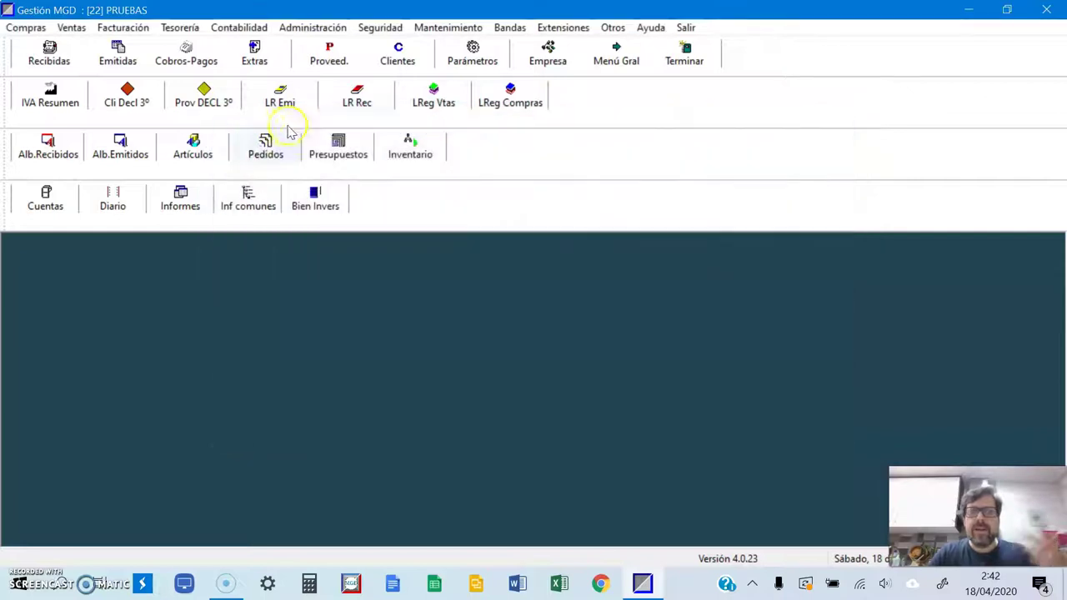
Open the record of supplier TIBURONES S.L. and bring up the account selection for its advances account
left_click(329, 62)
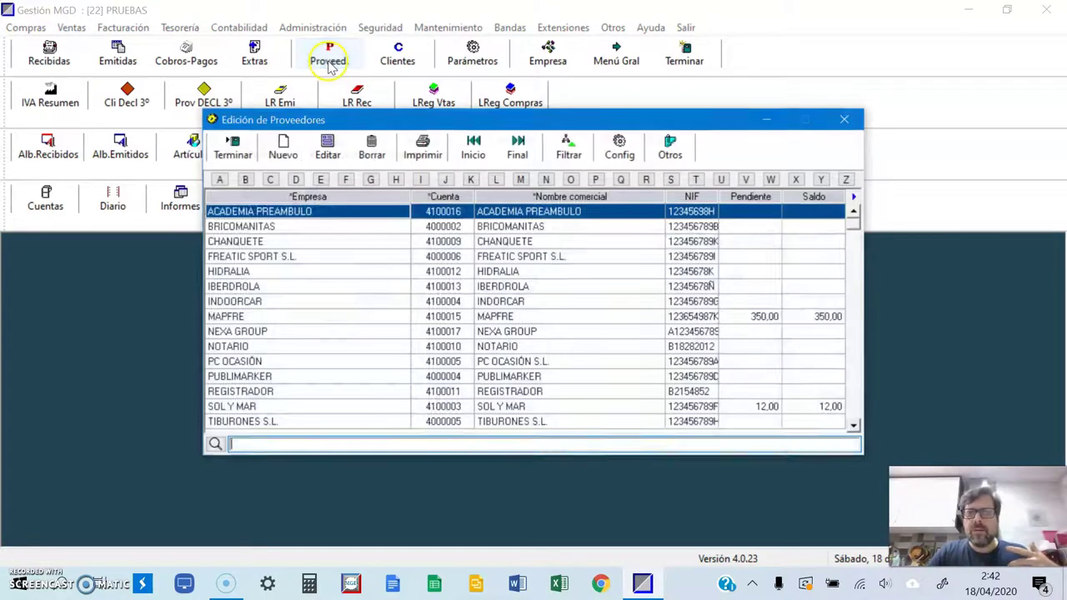
left_click(308, 423)
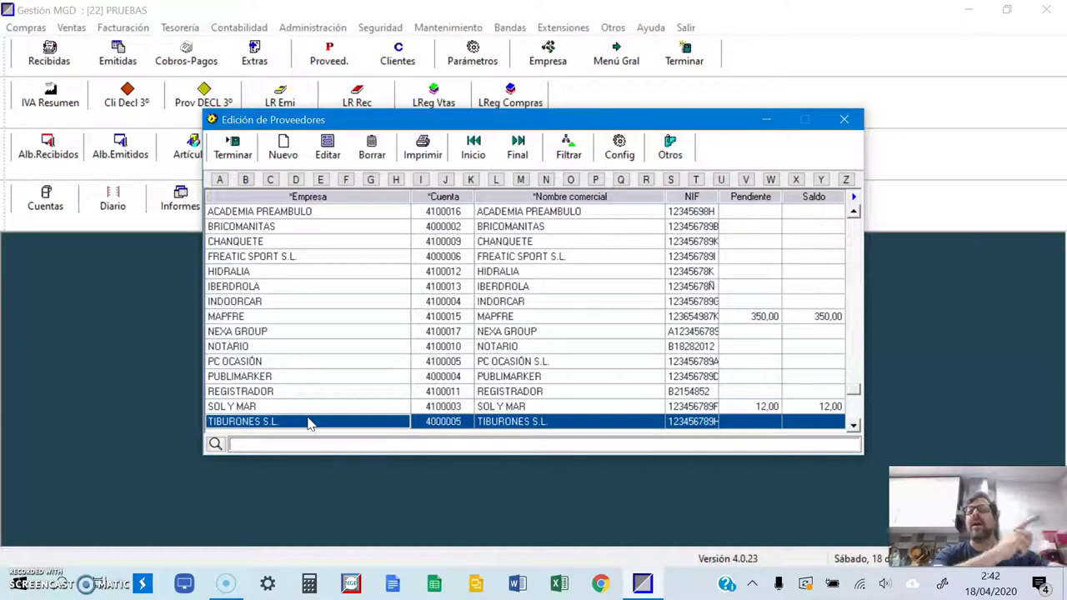
double_click(281, 423)
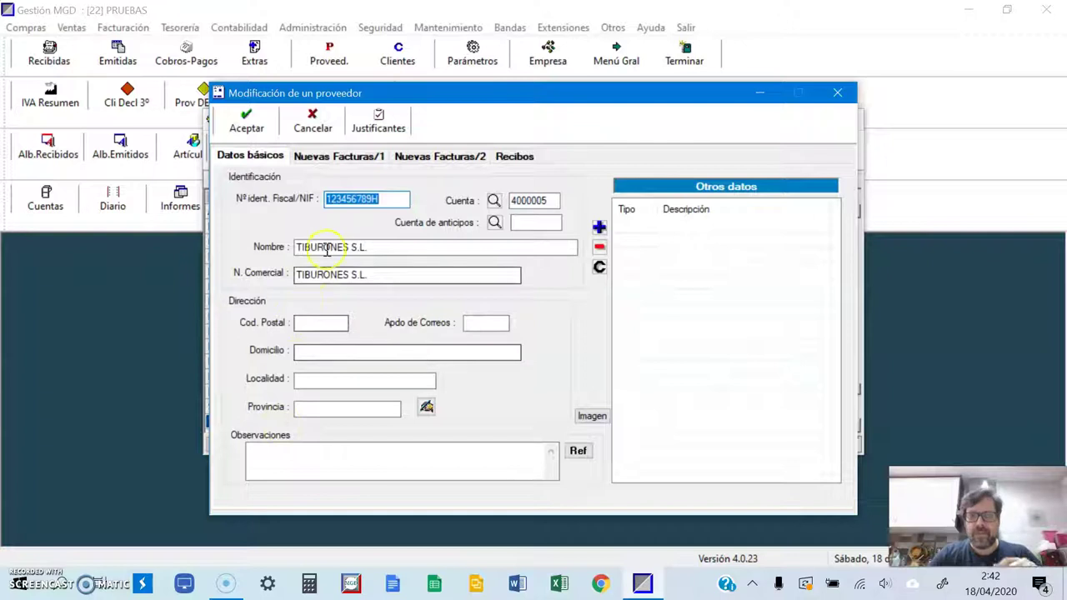
left_click(525, 221)
left_click(494, 221)
Search the account list for the supplier advances account, 407
left_click(389, 158)
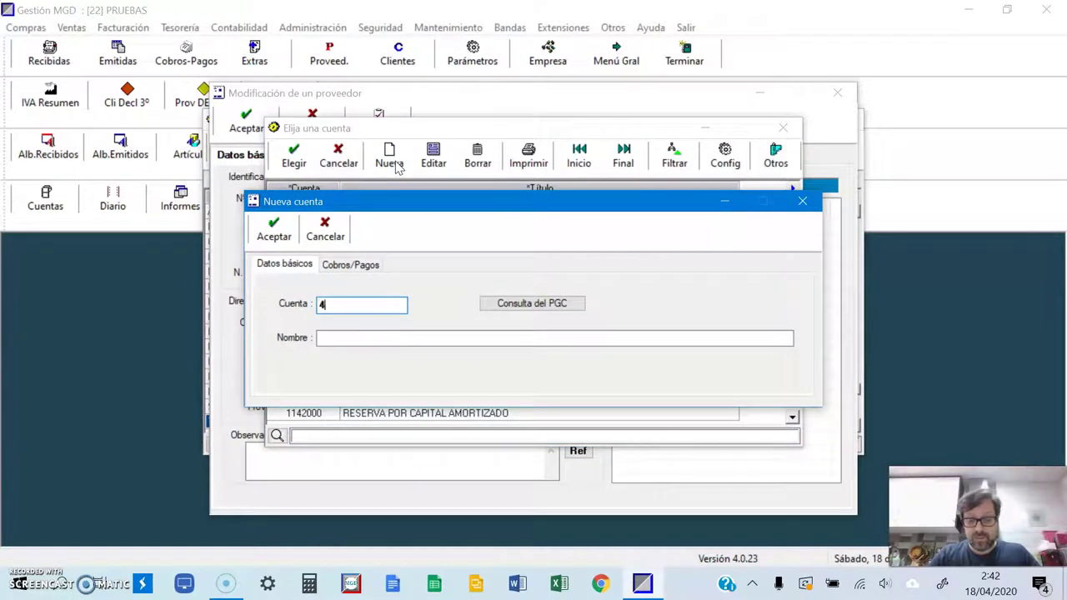
left_click(325, 232)
left_click(360, 435)
type("407")
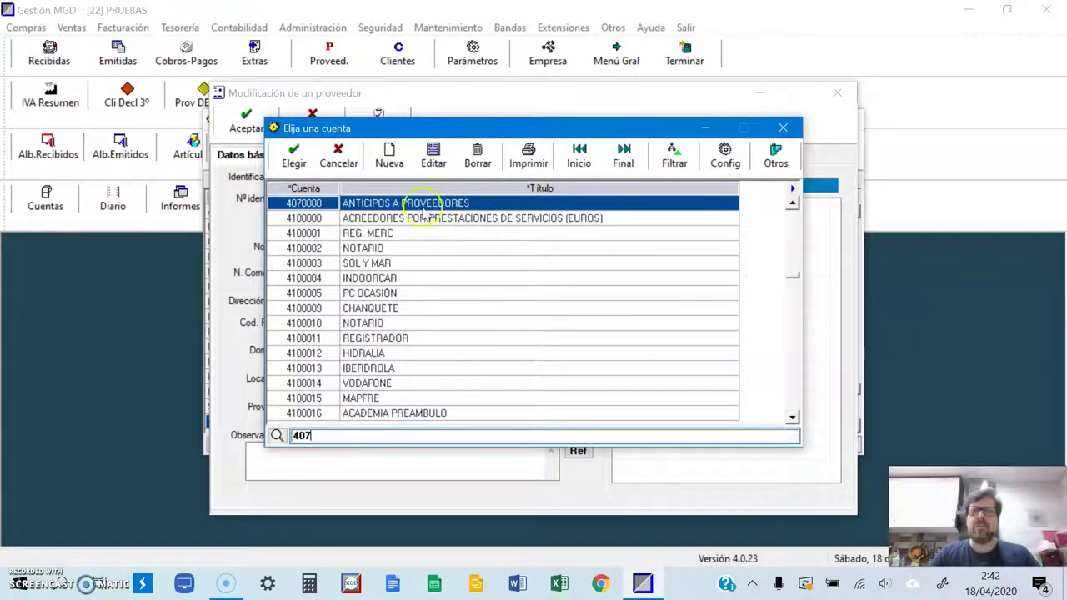
Create account 4070005 named "ANTICIPOS A TIBURONES" and assign it as the supplier's advances account
left_click_drag(362, 132, 369, 242)
left_click(396, 271)
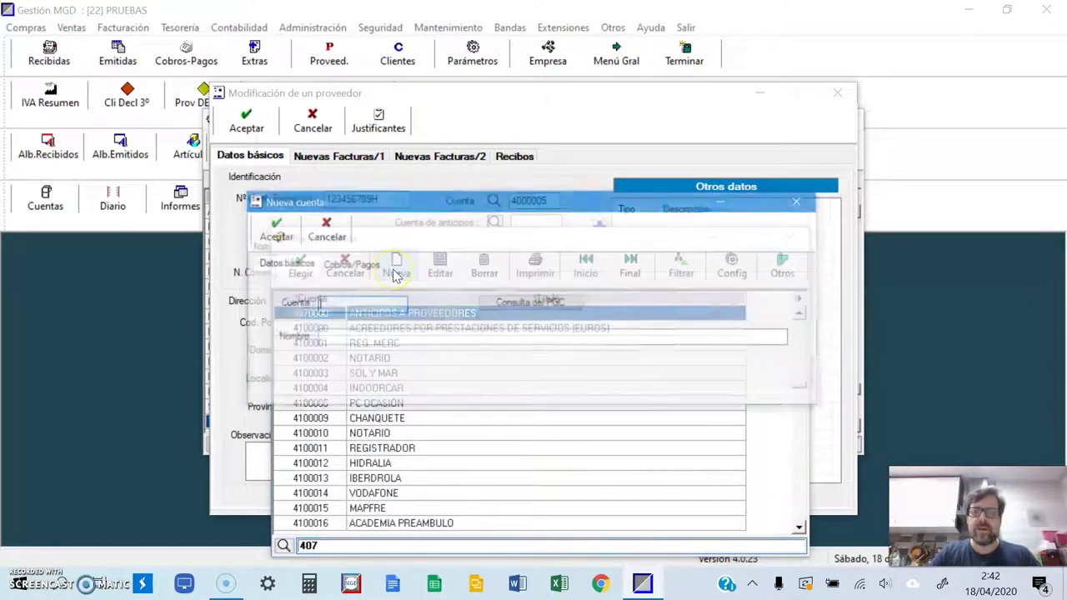
type("407")
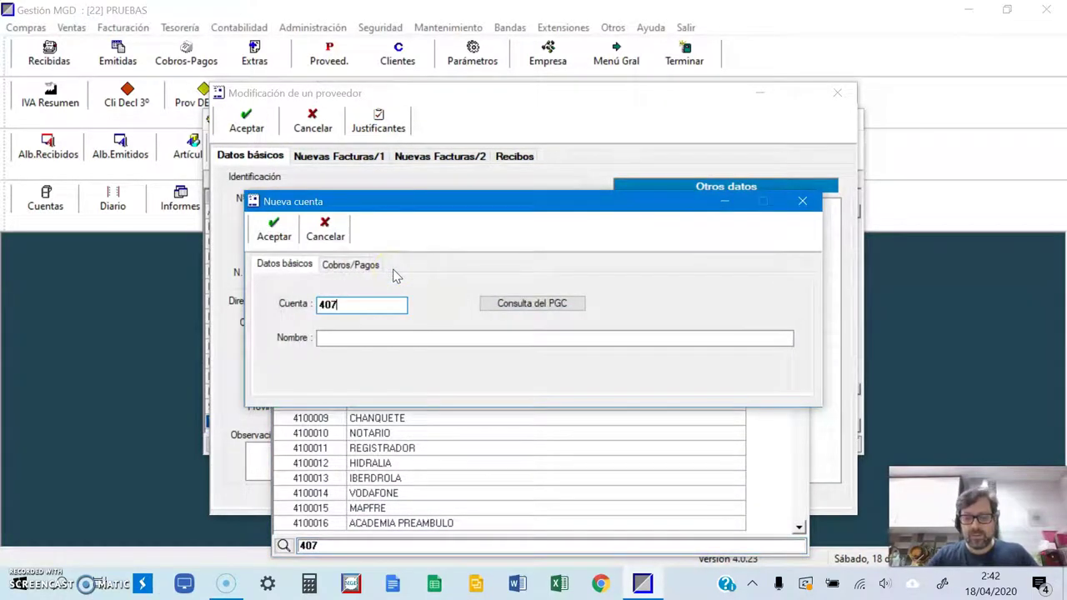
type(".5")
key("Return")
type("ANTICIPOS A")
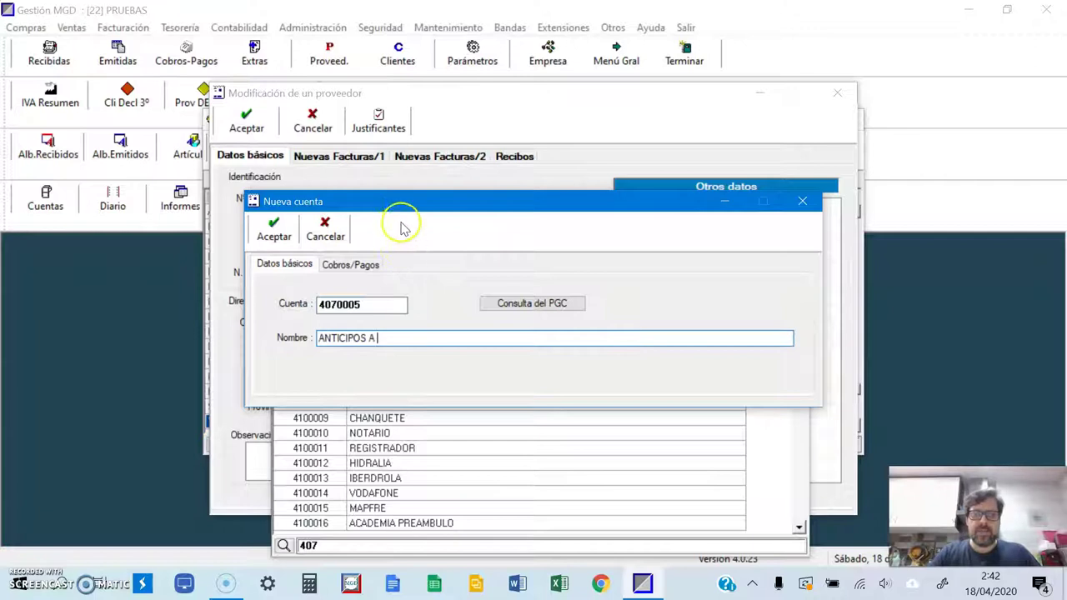
left_click_drag(402, 206, 414, 318)
type("CIPOS A TIB")
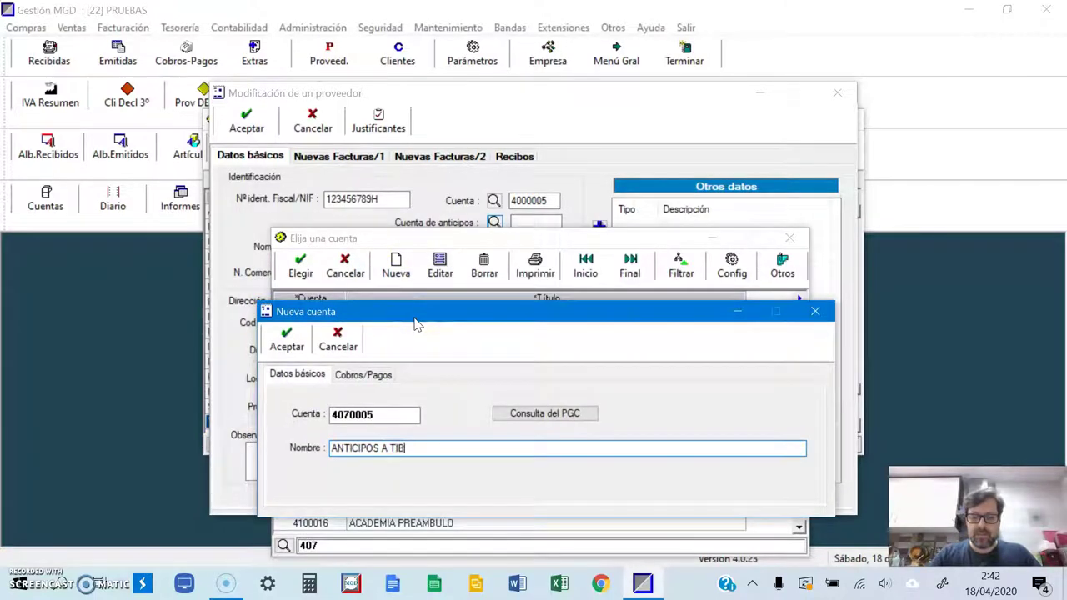
type("URONES")
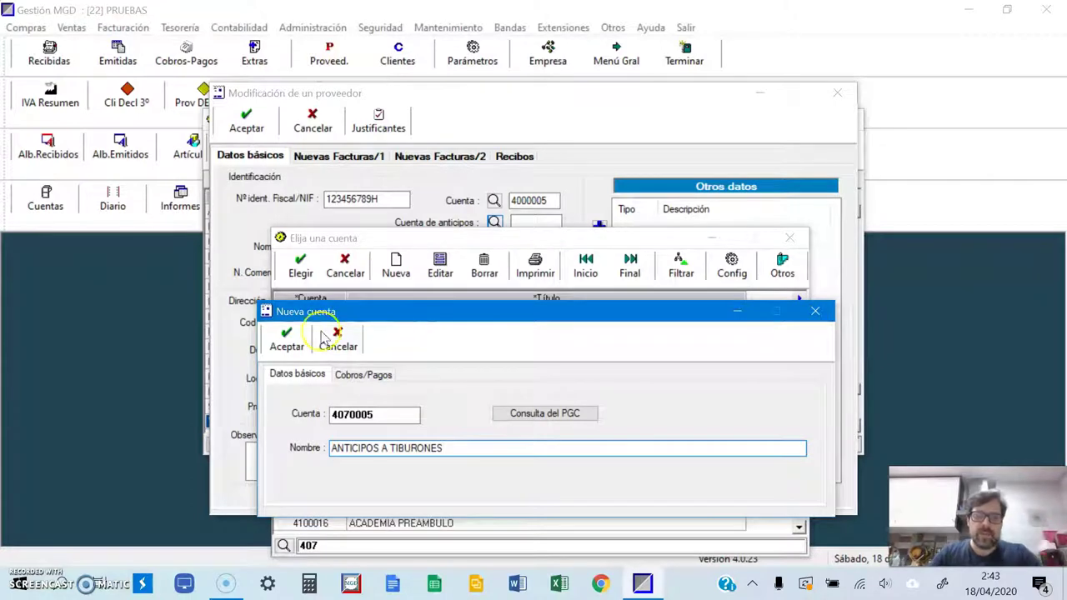
left_click(287, 337)
double_click(396, 315)
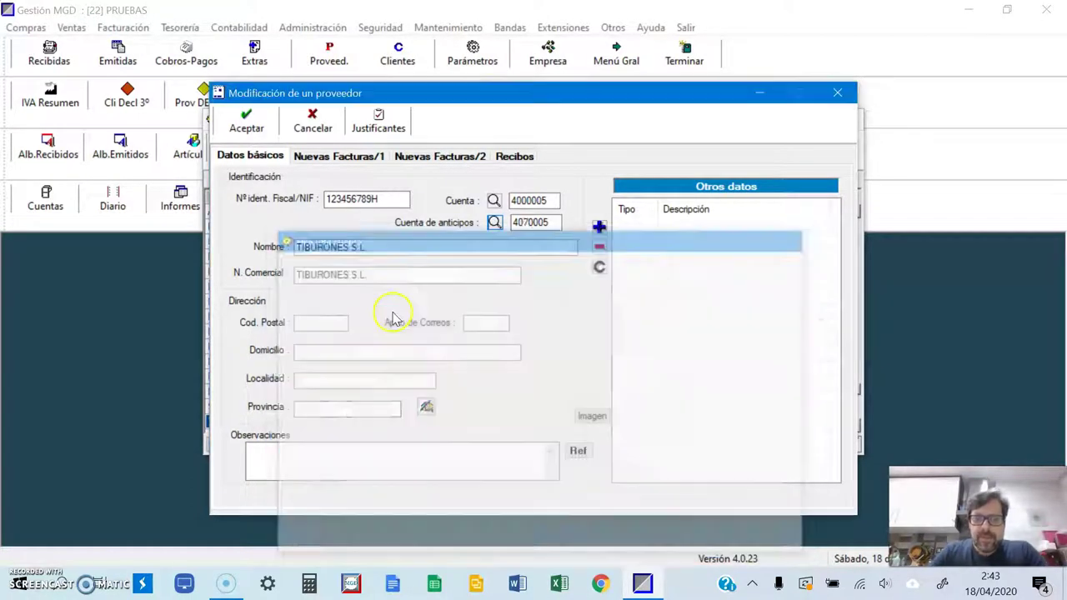
double_click(523, 200)
double_click(523, 223)
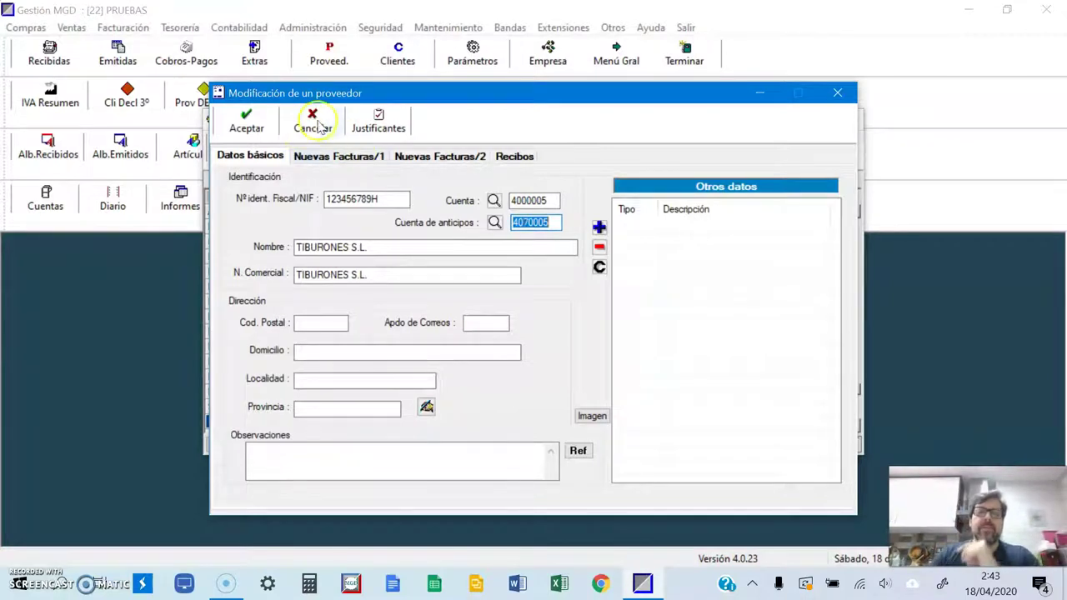
Change the letter of the supplier's tax ID to B, save the record despite the duplicate ID and close the suppliers list
left_click(259, 124)
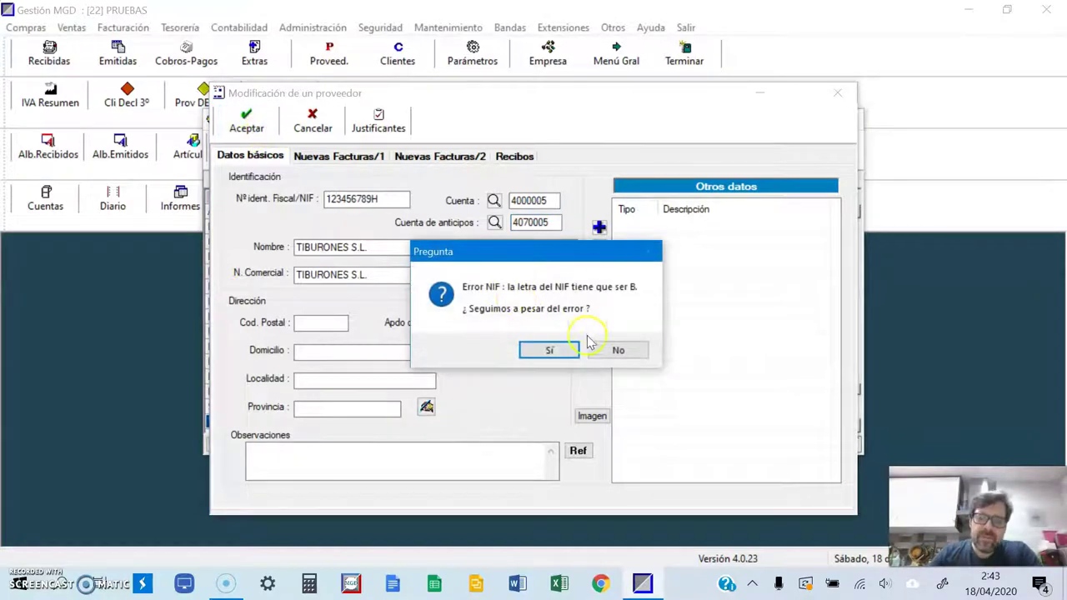
left_click(618, 350)
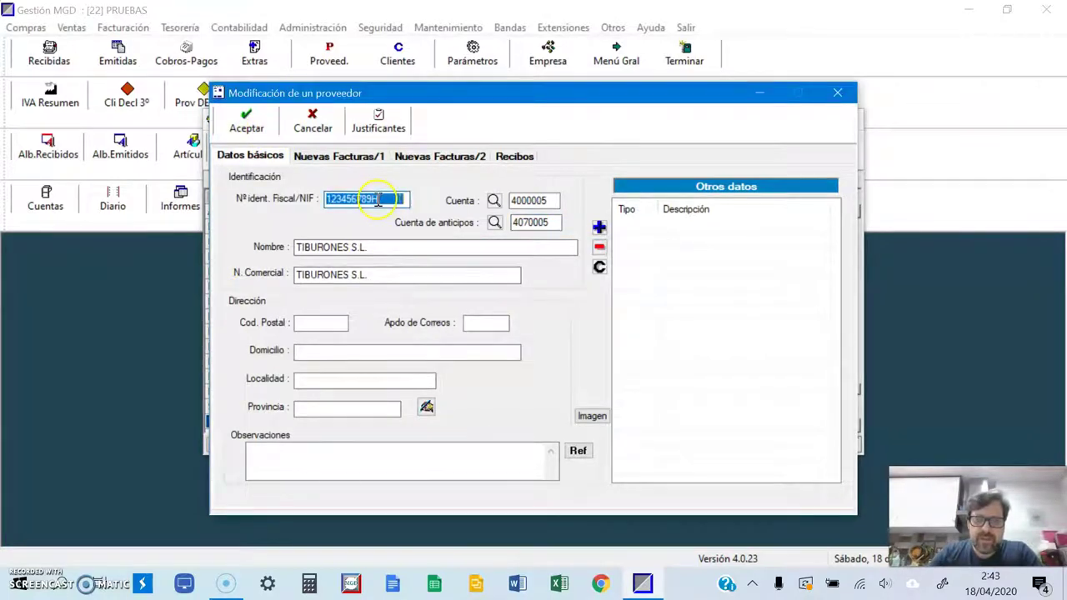
left_click(377, 199)
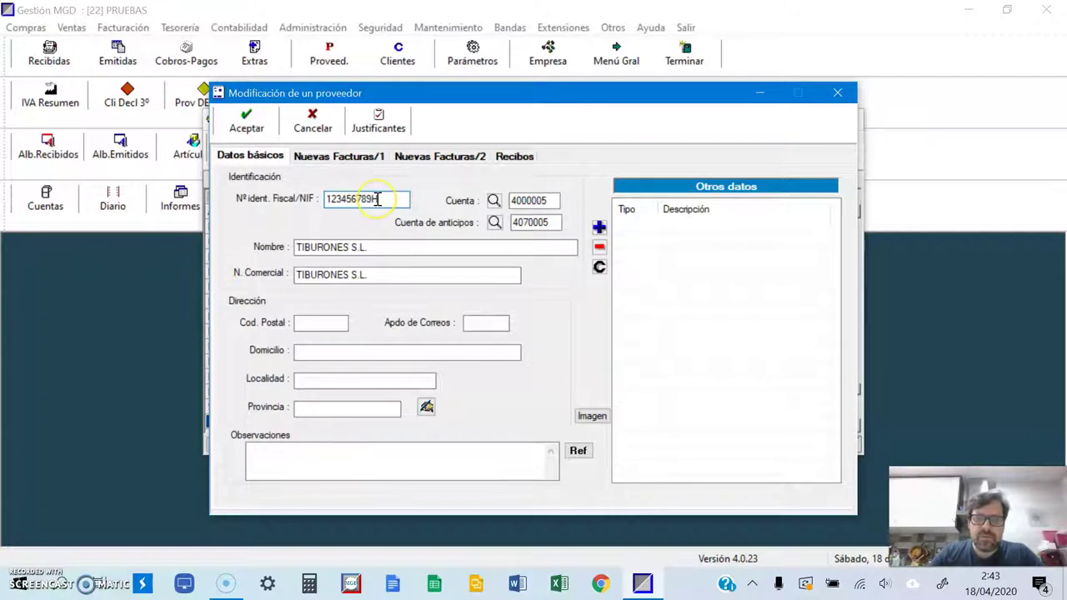
left_click(246, 119)
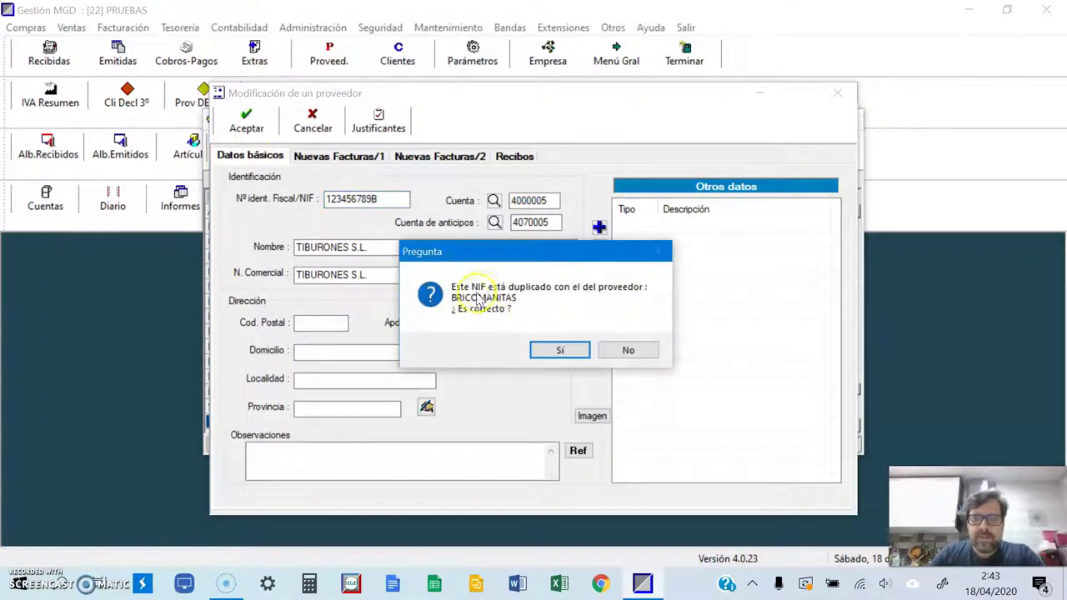
left_click(628, 350)
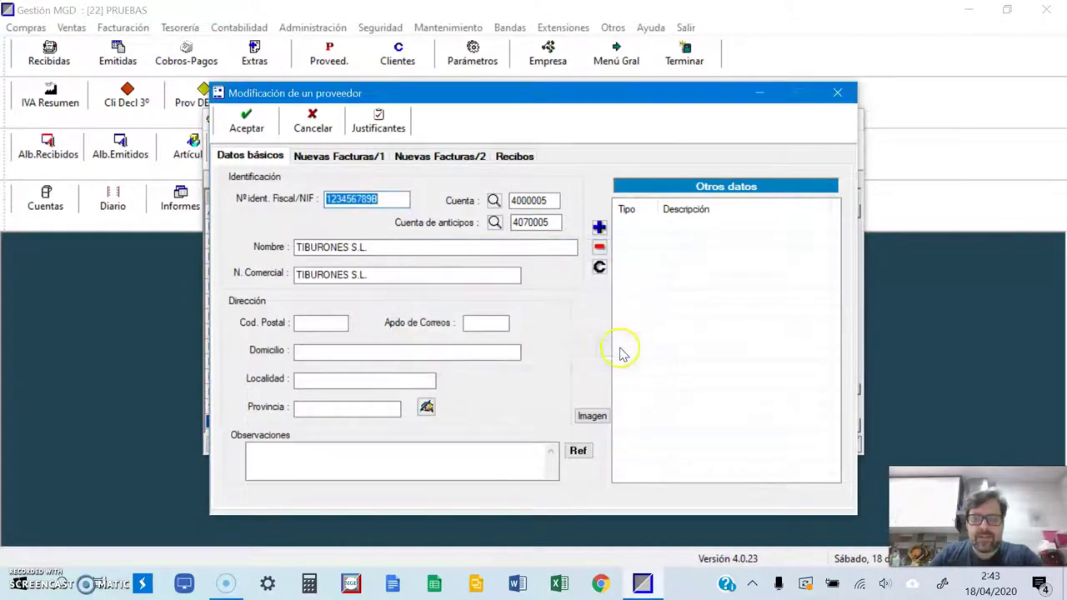
left_click(254, 125)
left_click(554, 350)
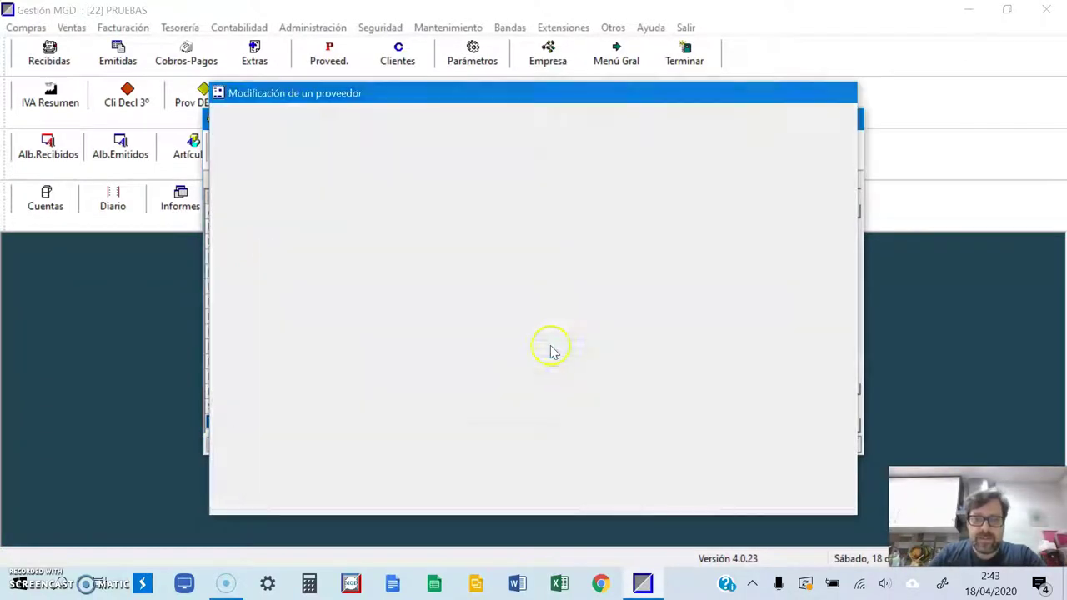
left_click(234, 148)
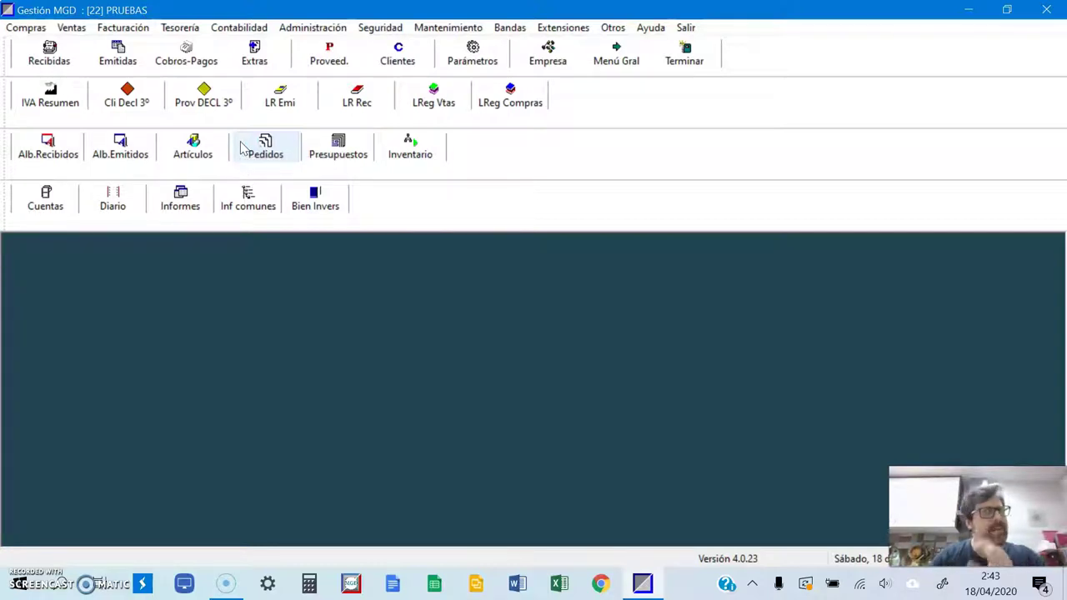
Start a new issued invoice for the client with ledger account 4300011
left_click(117, 52)
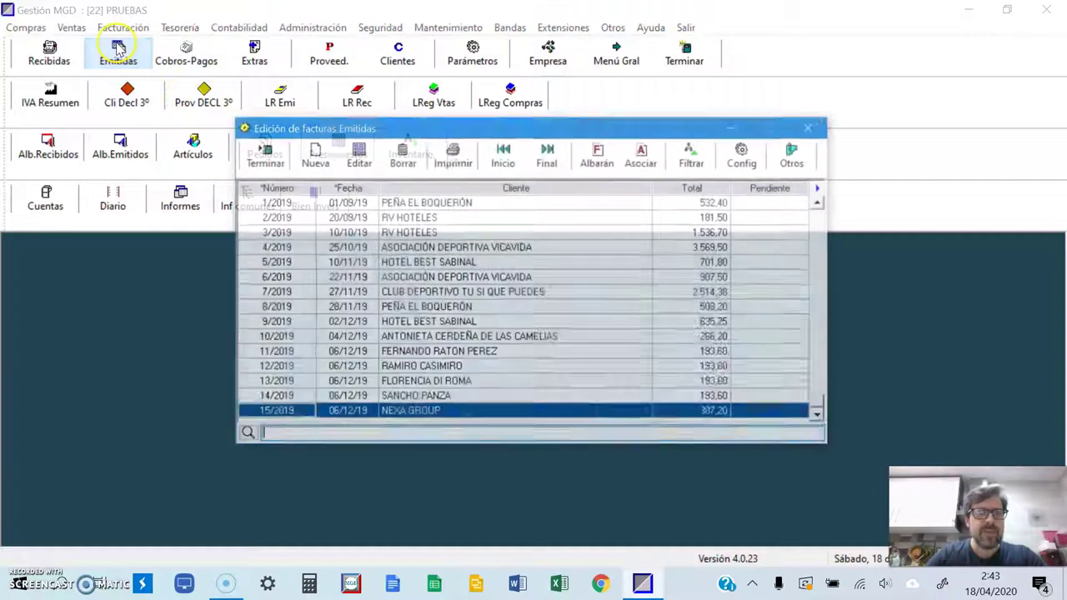
left_click(315, 154)
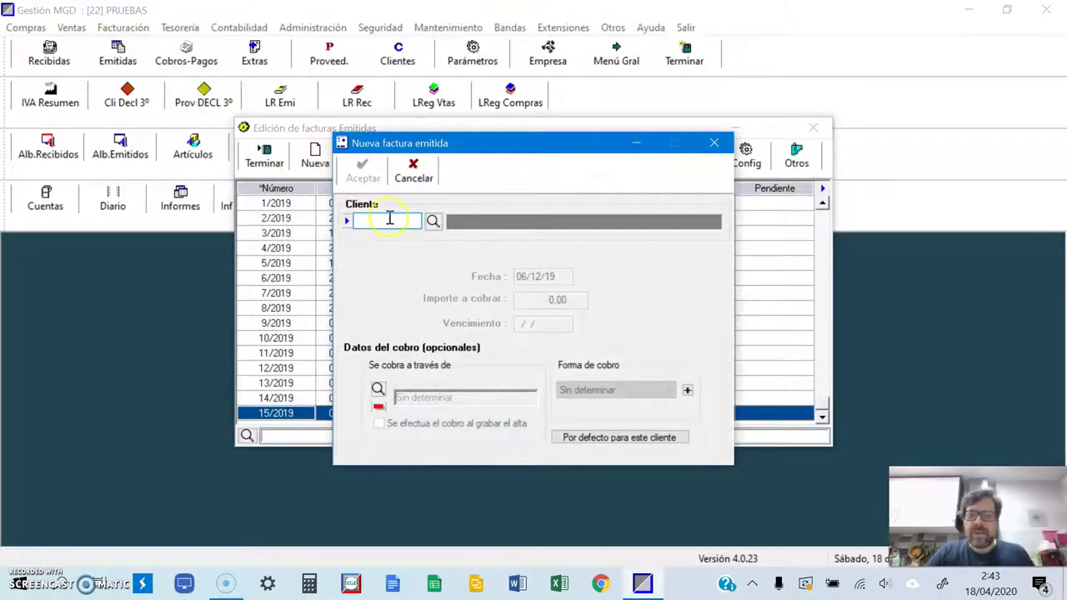
left_click(433, 221)
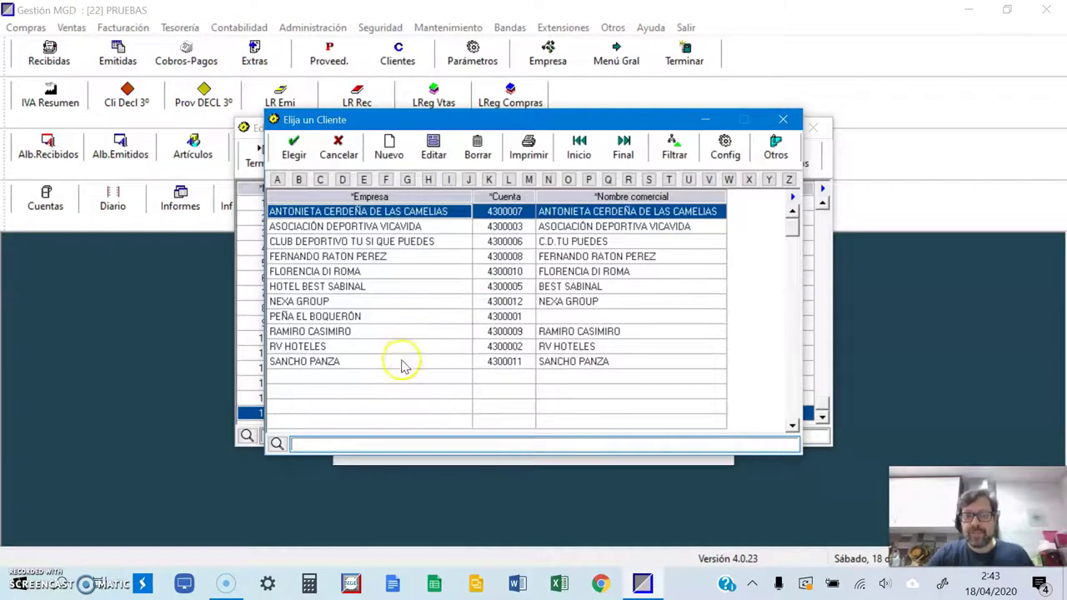
double_click(401, 364)
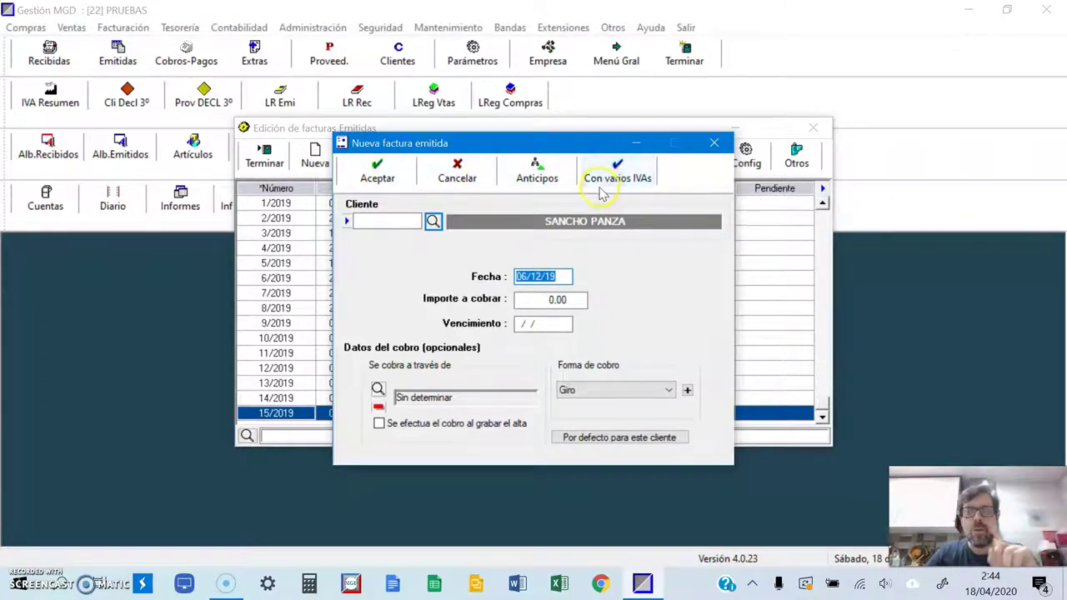
left_click(533, 182)
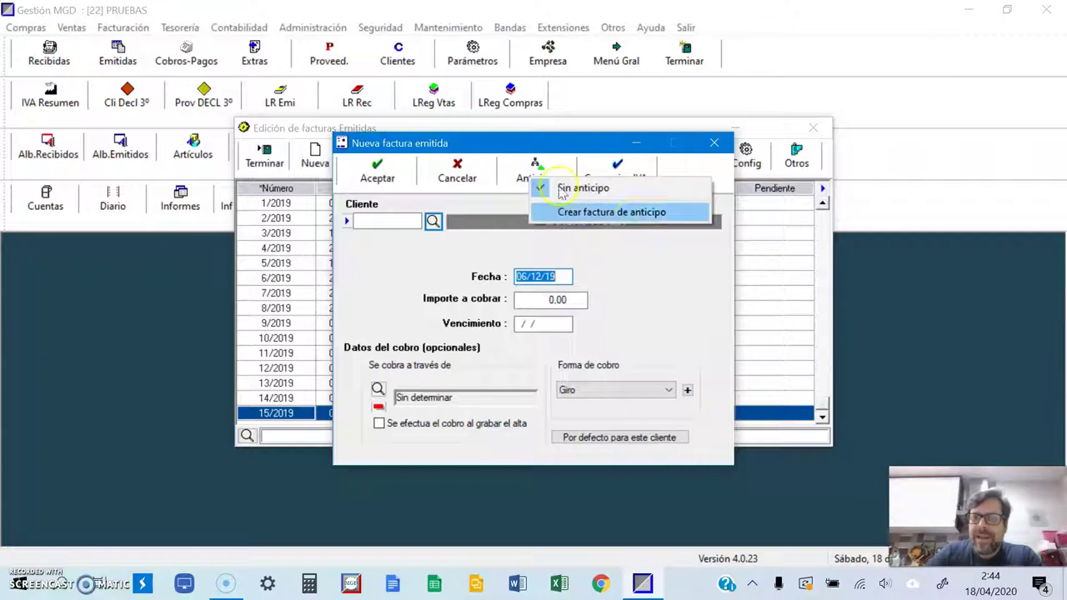
left_click(633, 214)
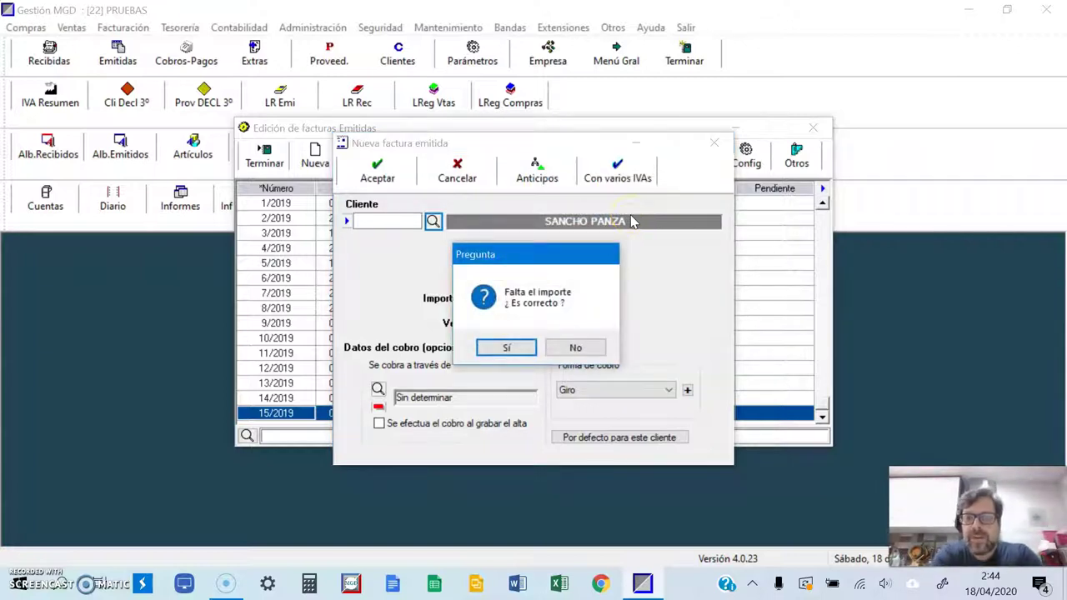
left_click(575, 348)
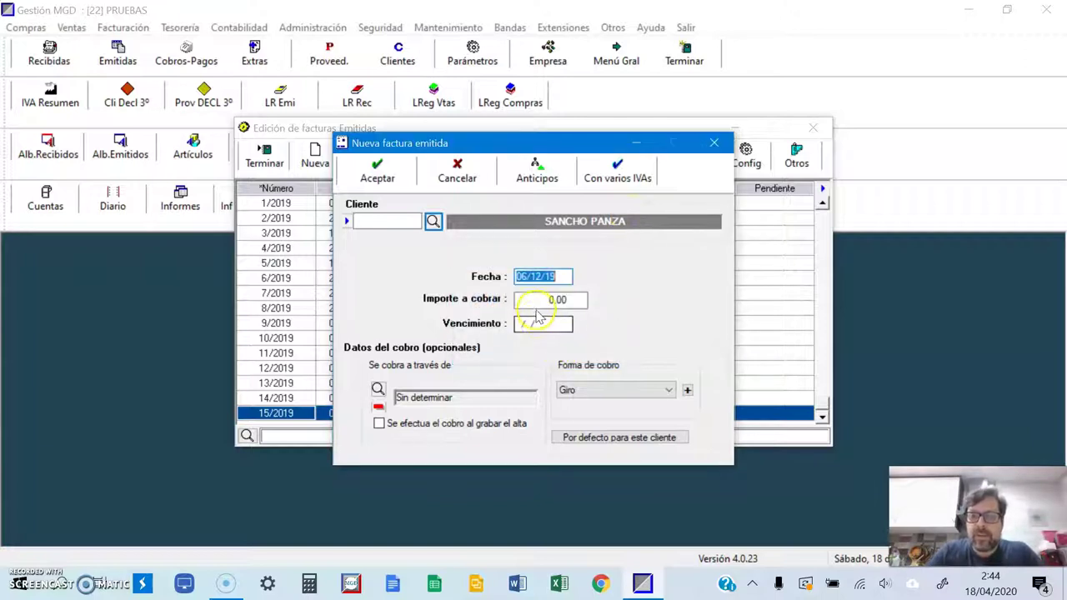
Set the amount to collect to 1210 and the due date to 06/12/19, and generate the invoice as an advance invoice
left_click(541, 300)
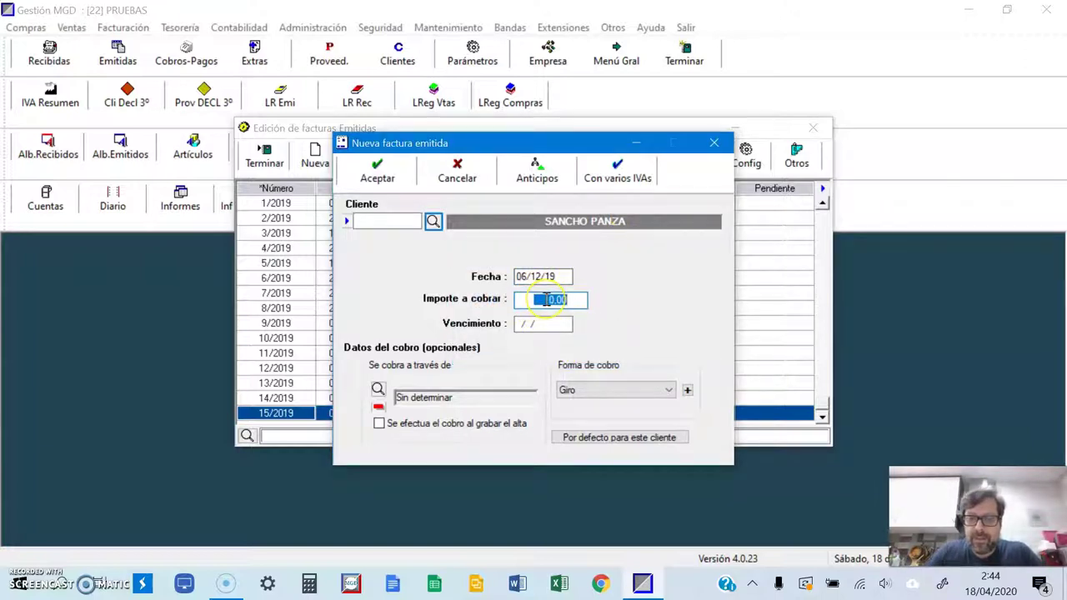
type("1210")
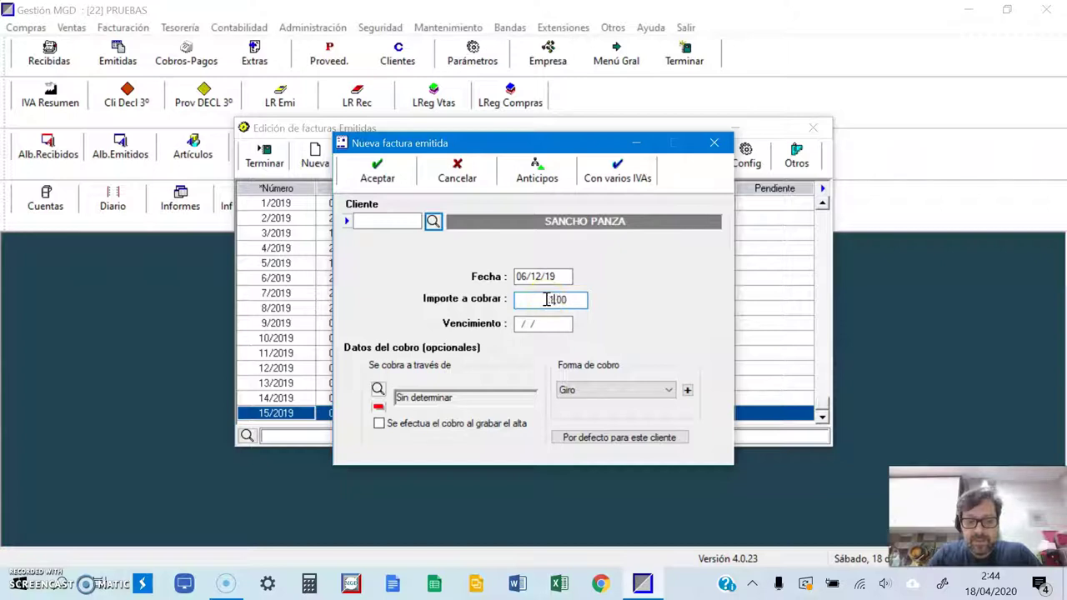
key("Tab")
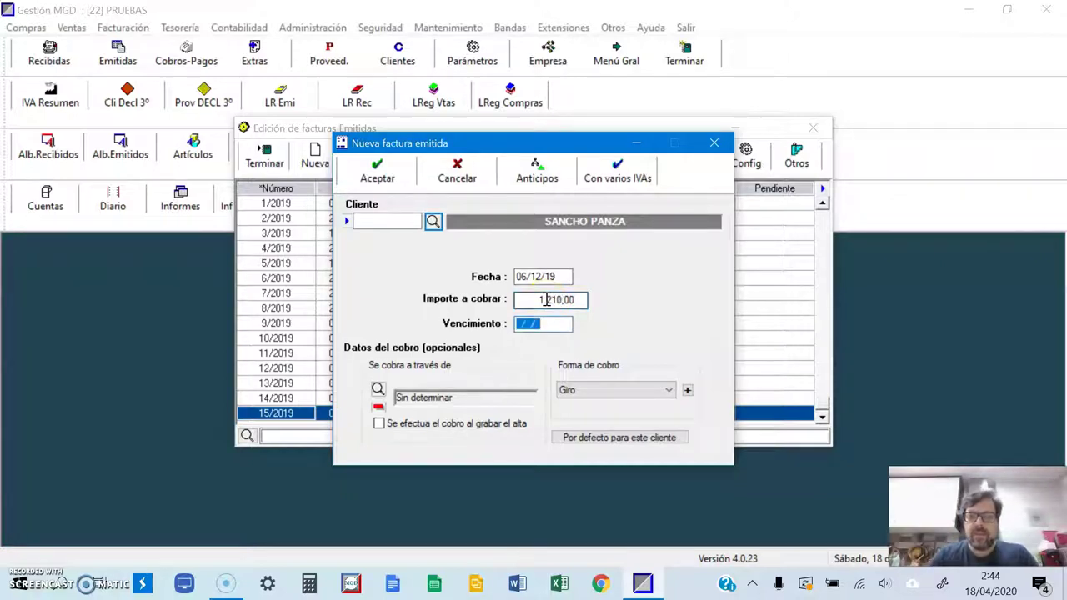
type("06/12/19")
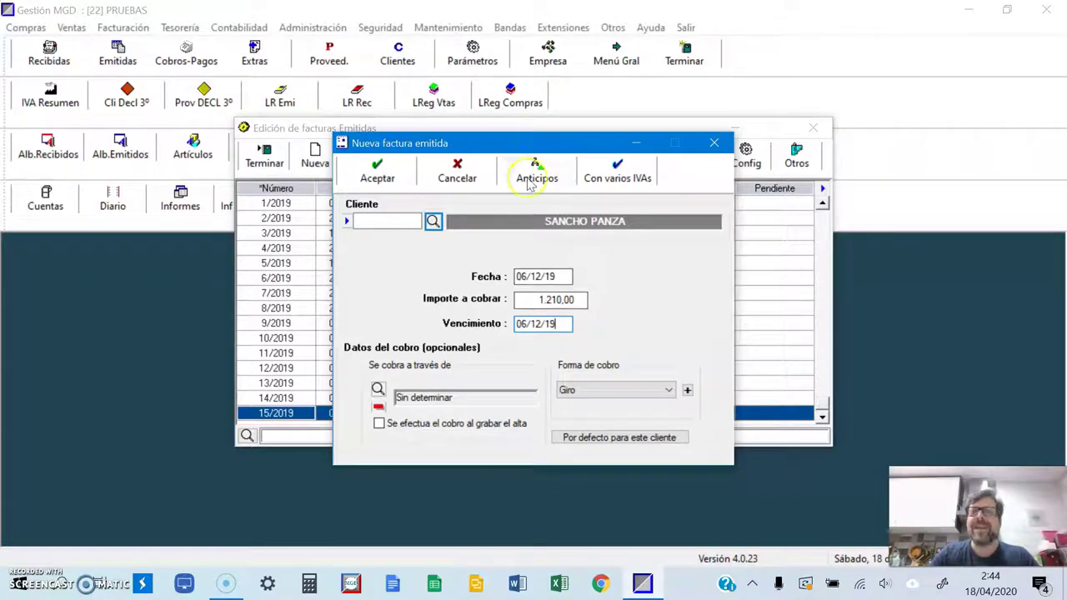
left_click(537, 171)
left_click(577, 215)
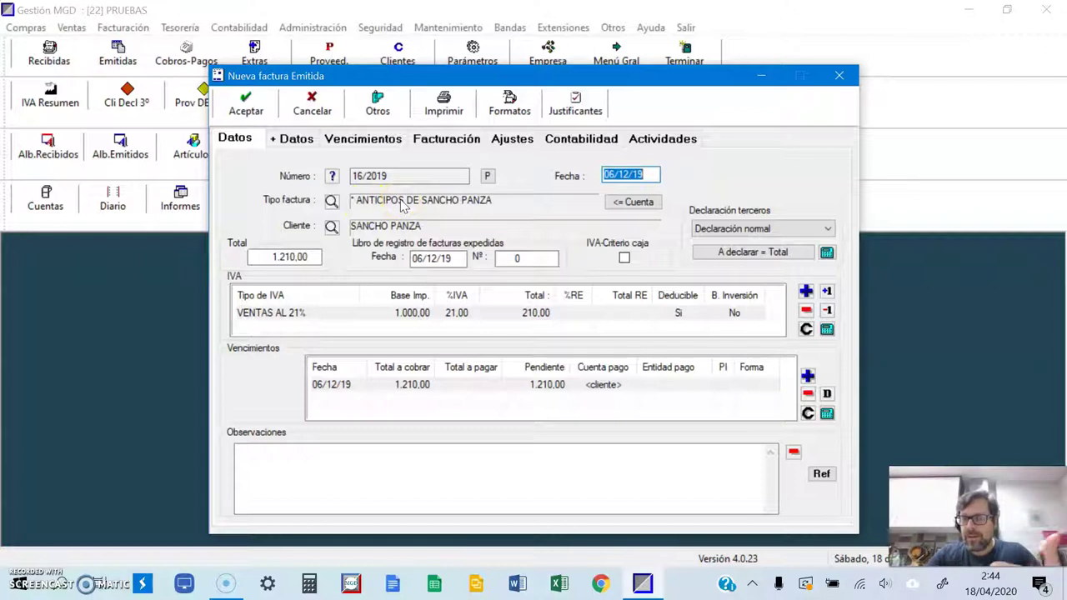
Check the advance invoice's accounting entry lines, save the invoice and close the issued invoices list
left_click(570, 142)
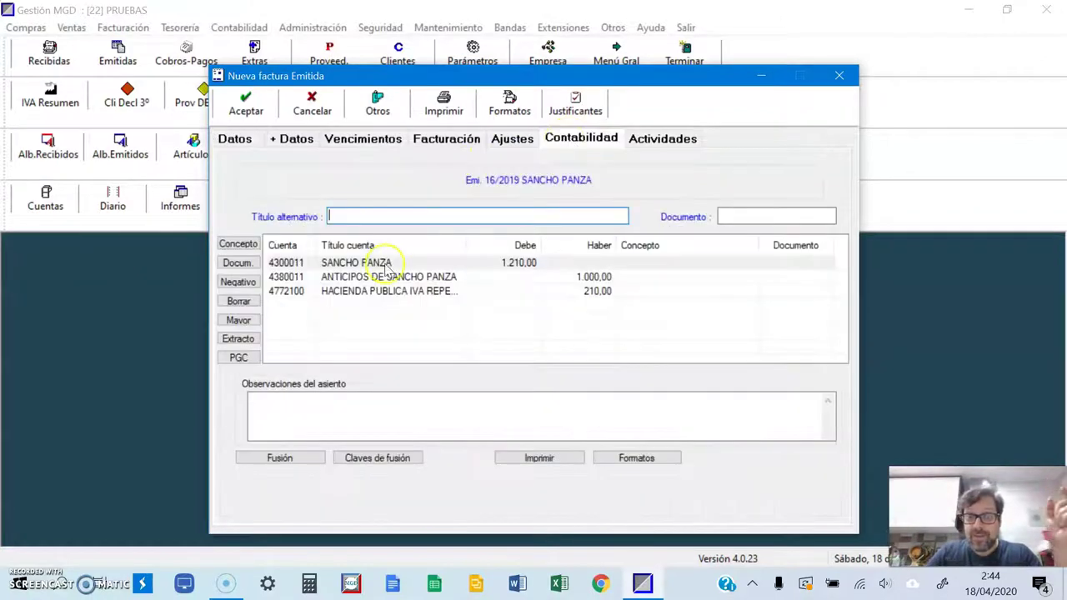
left_click(313, 263)
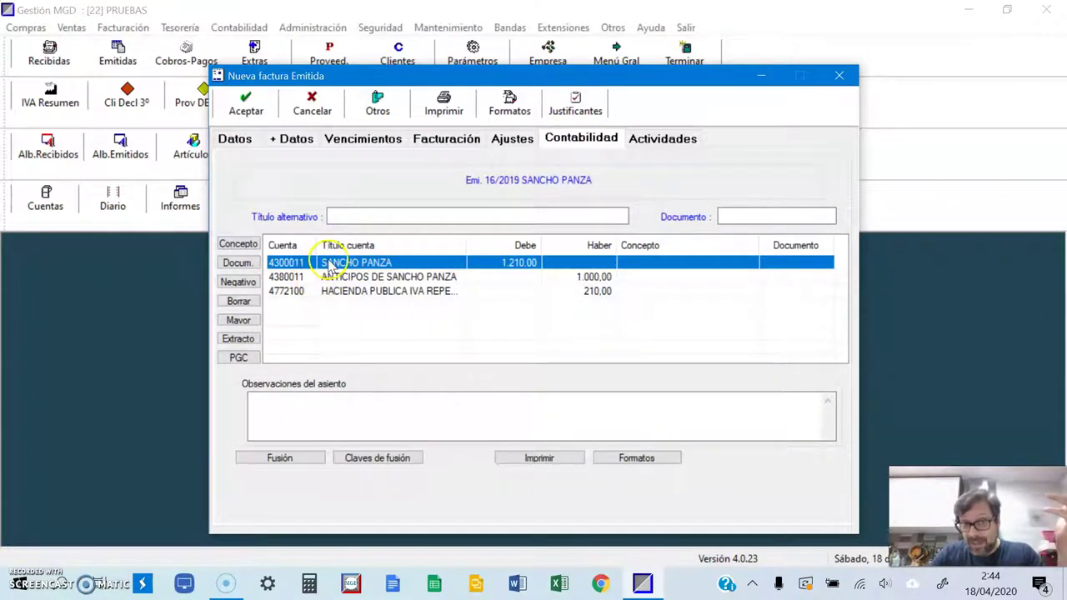
left_click(326, 277)
left_click(327, 293)
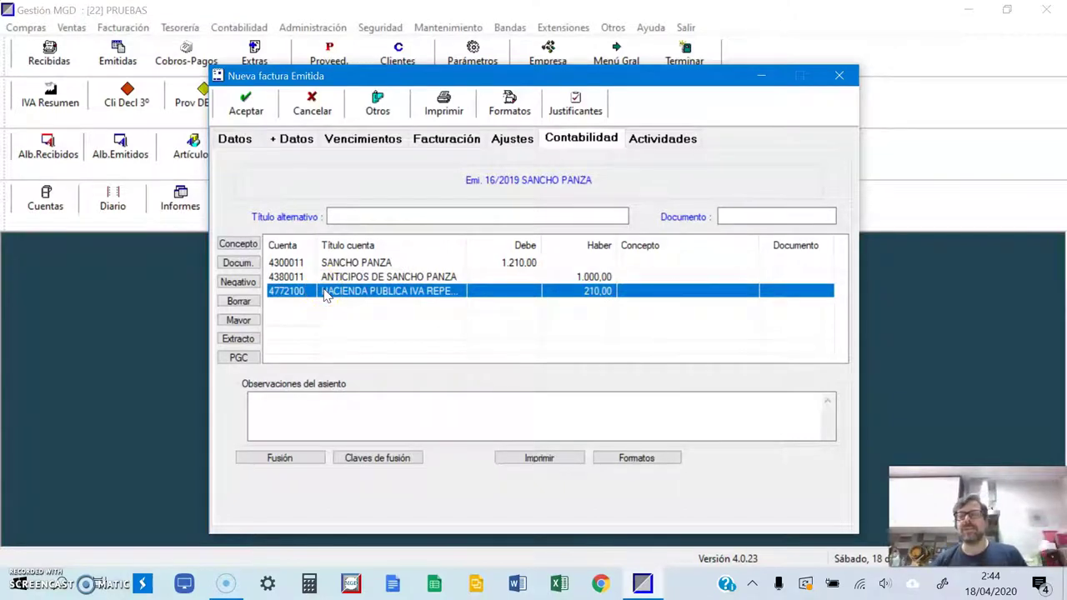
left_click(250, 108)
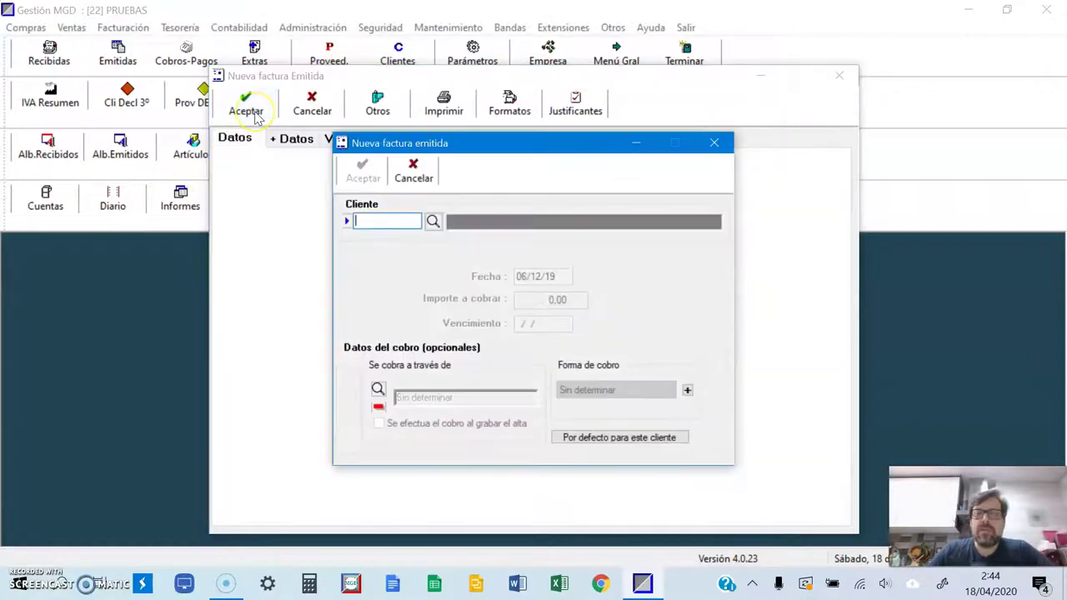
left_click(414, 172)
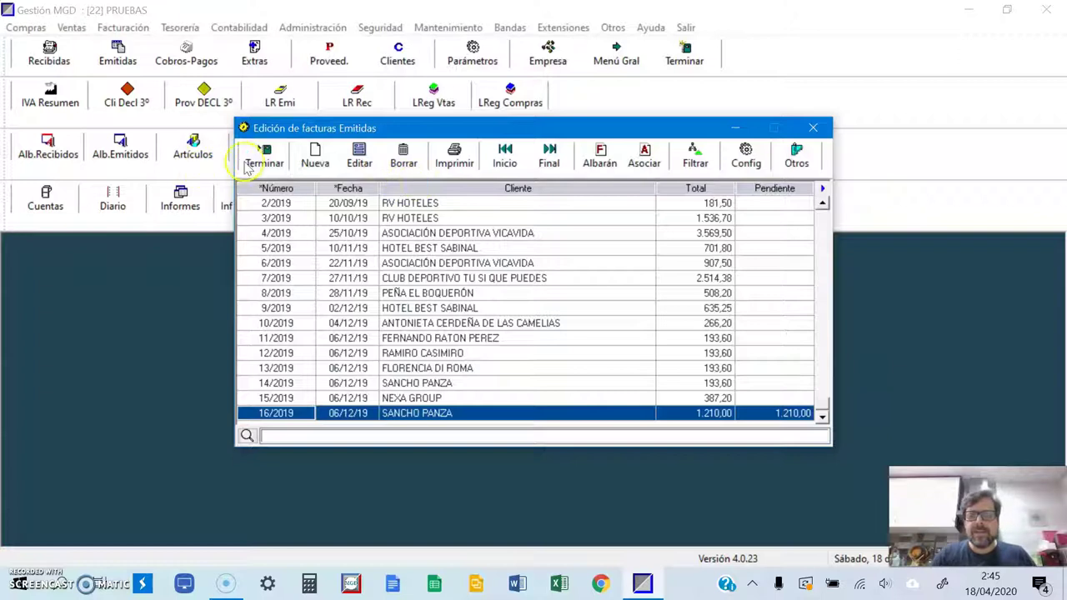
left_click(261, 163)
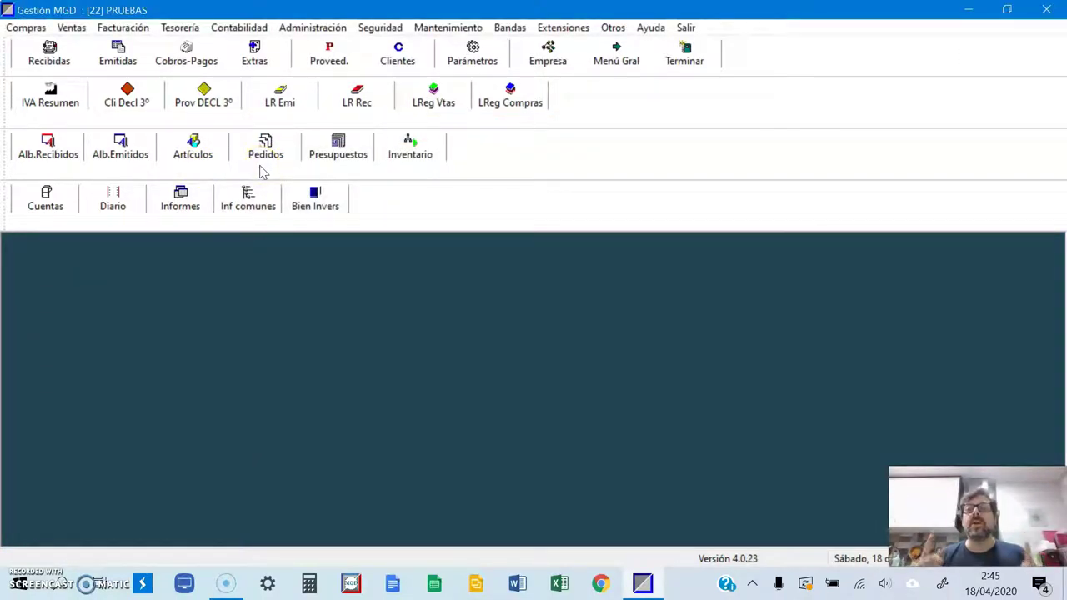
Start a new movement for the SANTANDER bank to collect the client's pending advance invoice of 1210
left_click(185, 62)
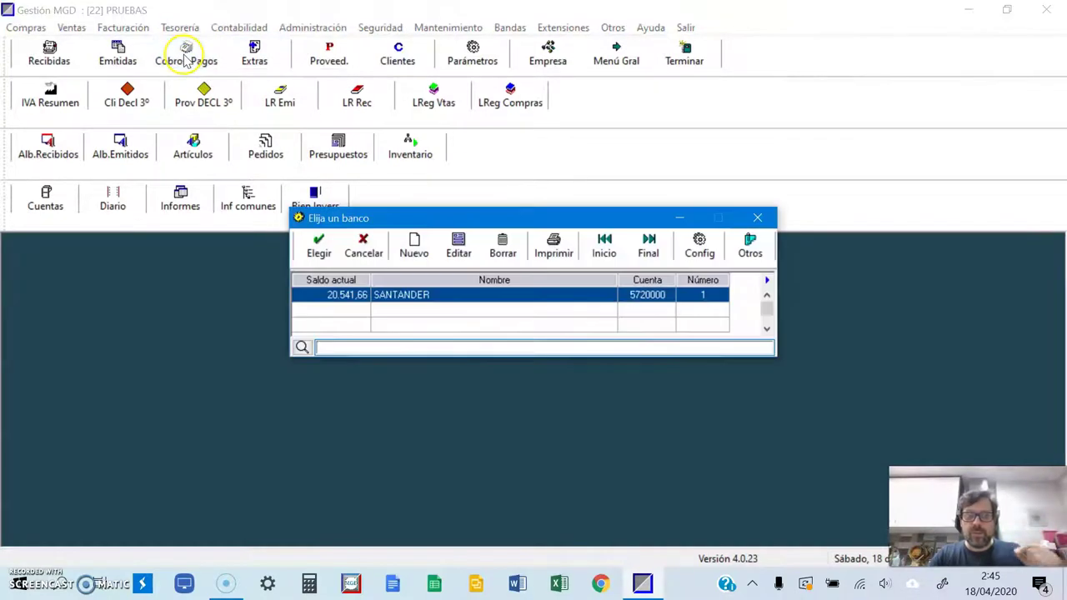
double_click(412, 296)
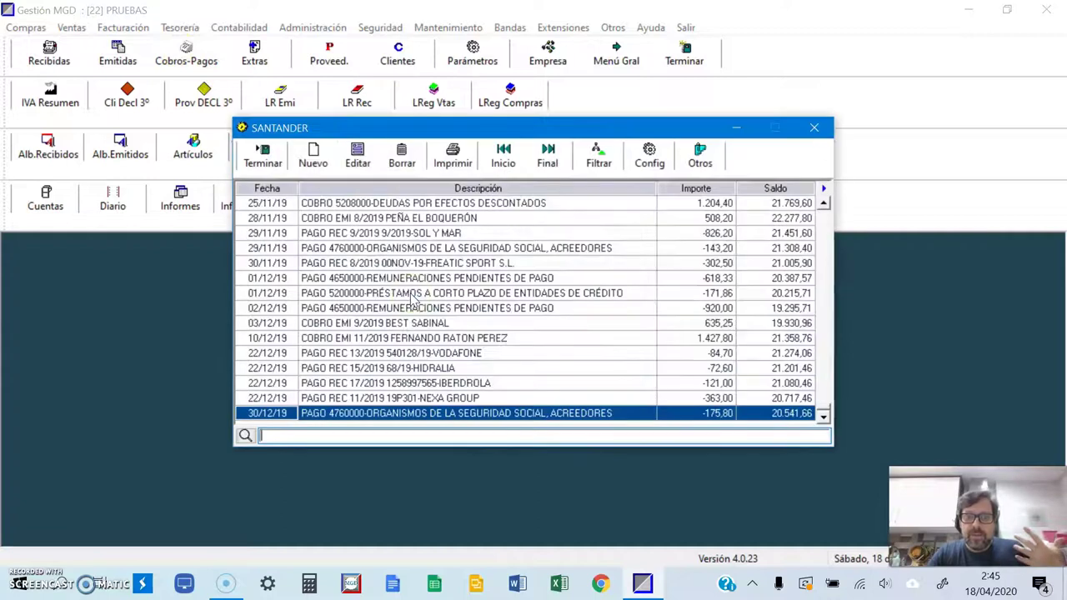
left_click(314, 157)
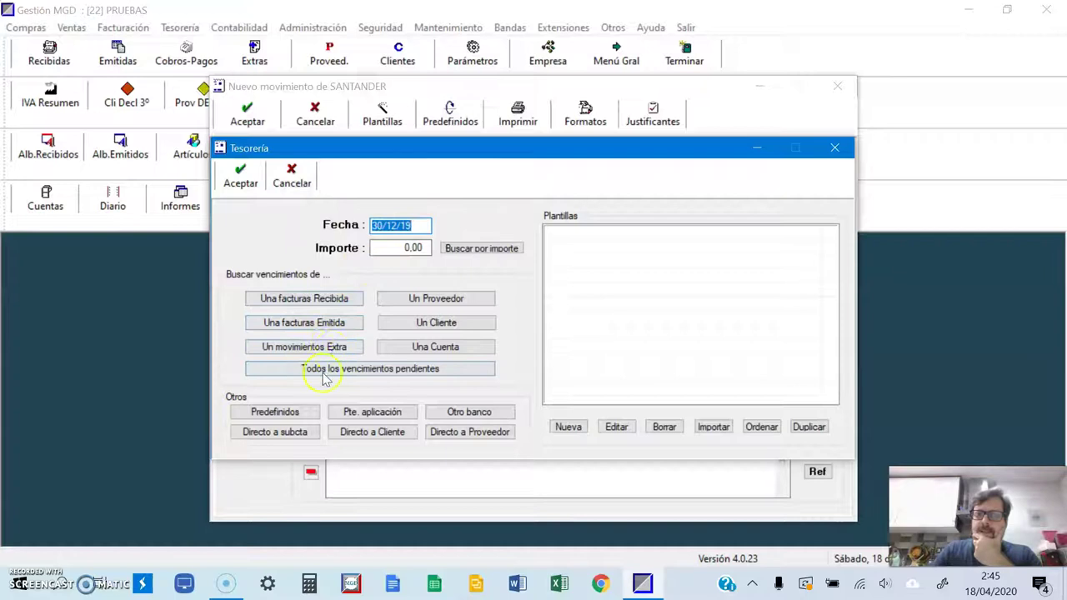
left_click(329, 322)
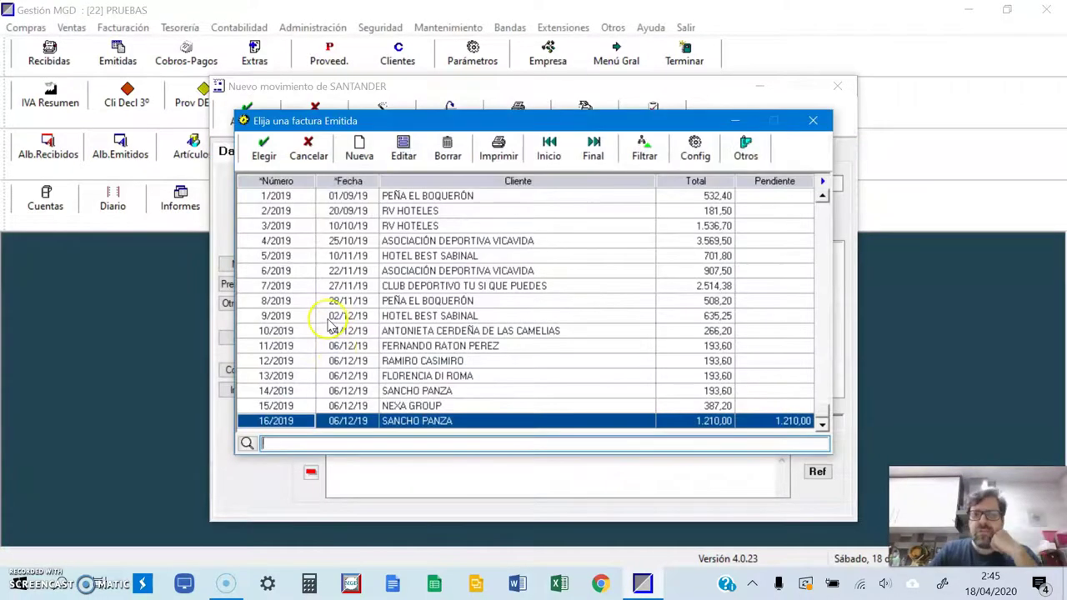
left_click(442, 407)
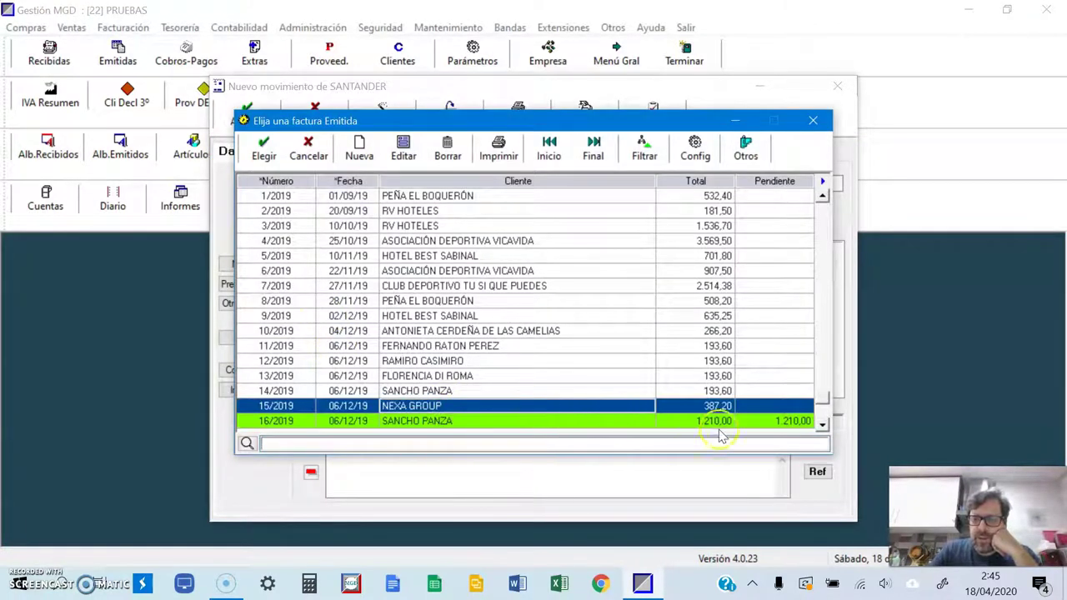
double_click(472, 420)
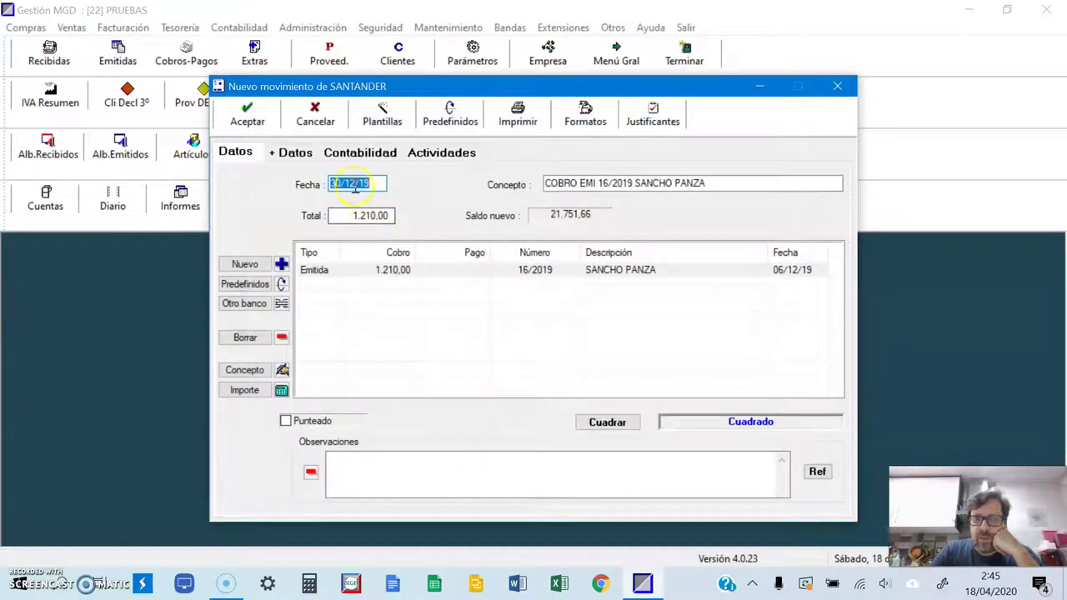
Set the collection date to 06/12/19, save the bank movement and leave the bank's movement entry
left_click(339, 187)
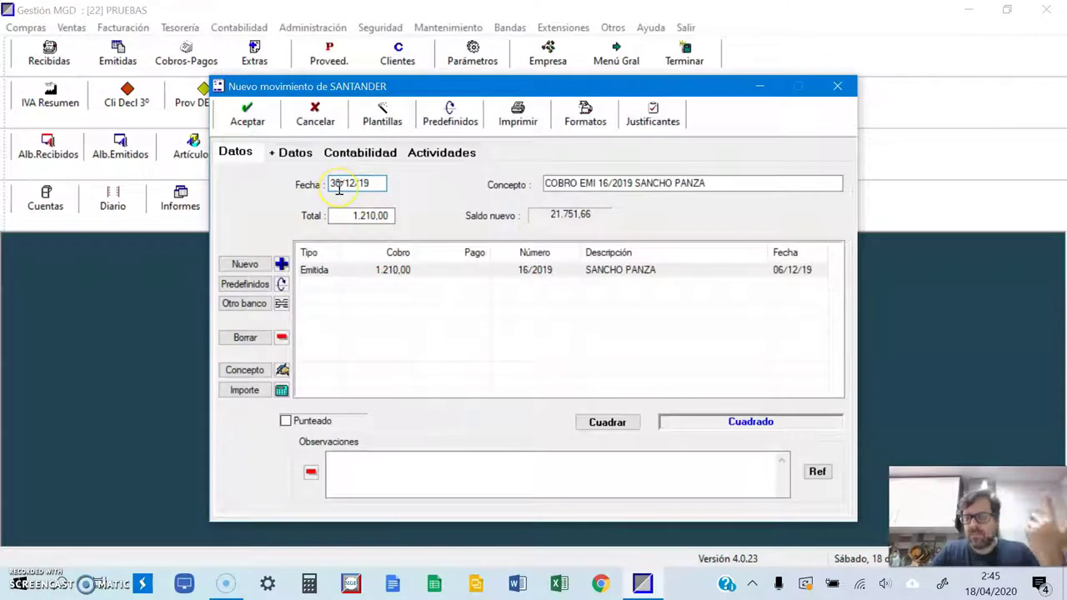
key("BackSpace")
key("BackSpace")
type("06")
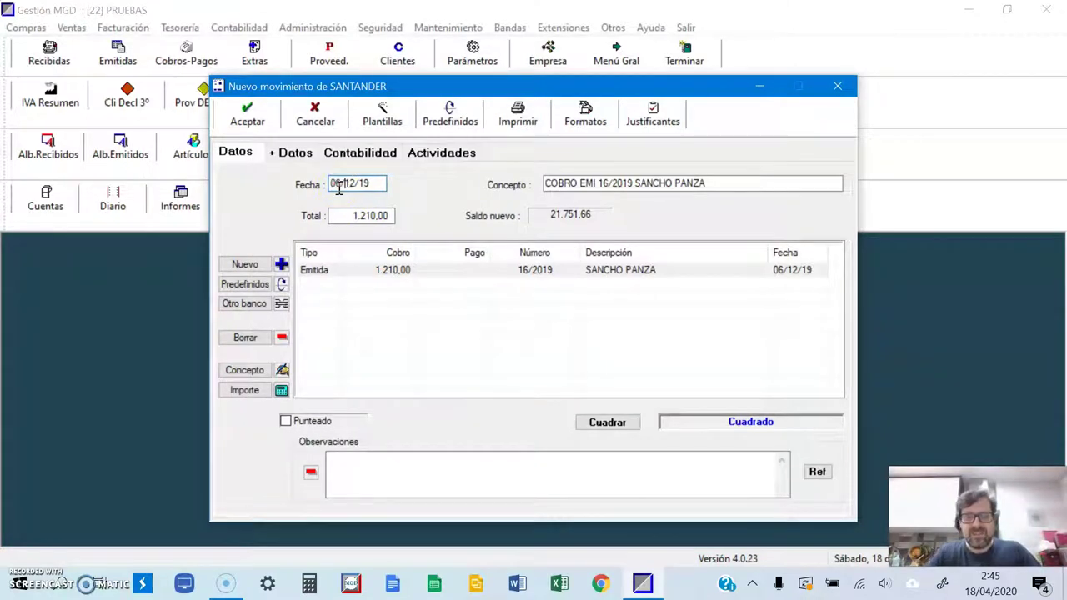
left_click(250, 119)
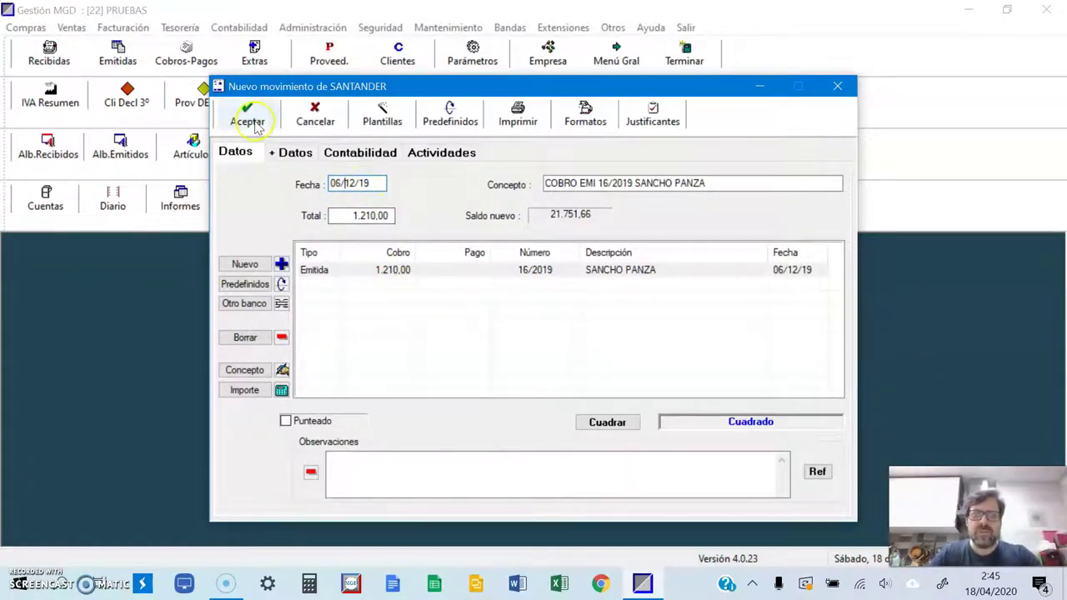
left_click(246, 110)
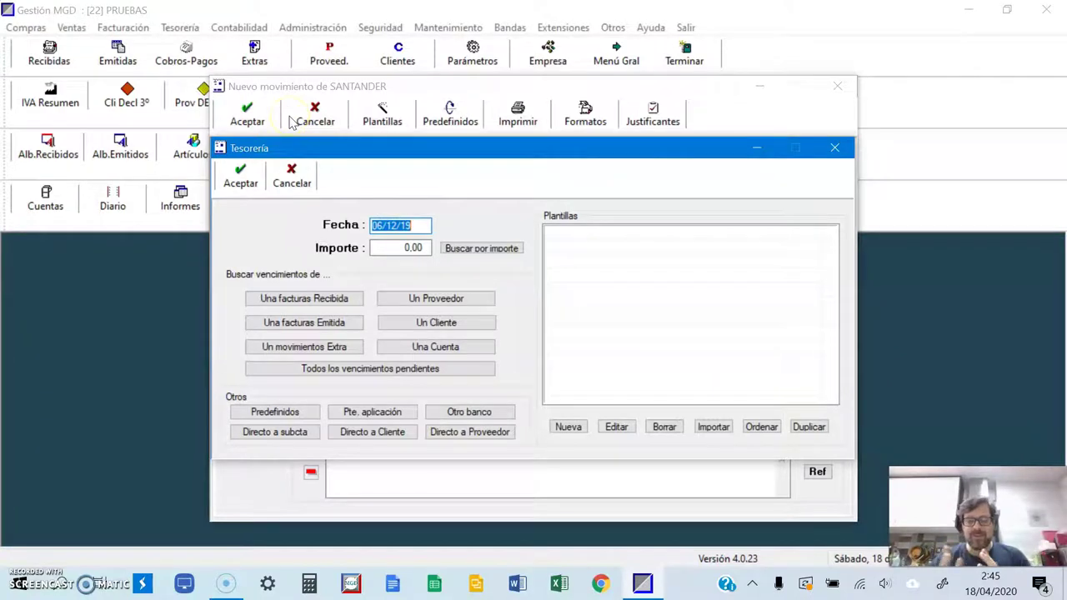
left_click(292, 175)
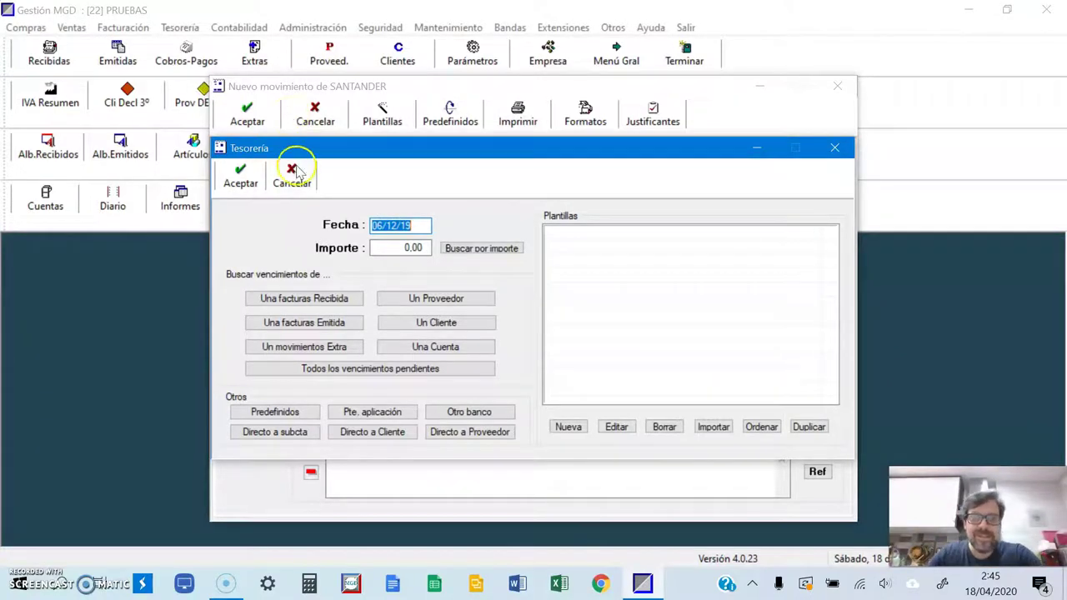
left_click(258, 153)
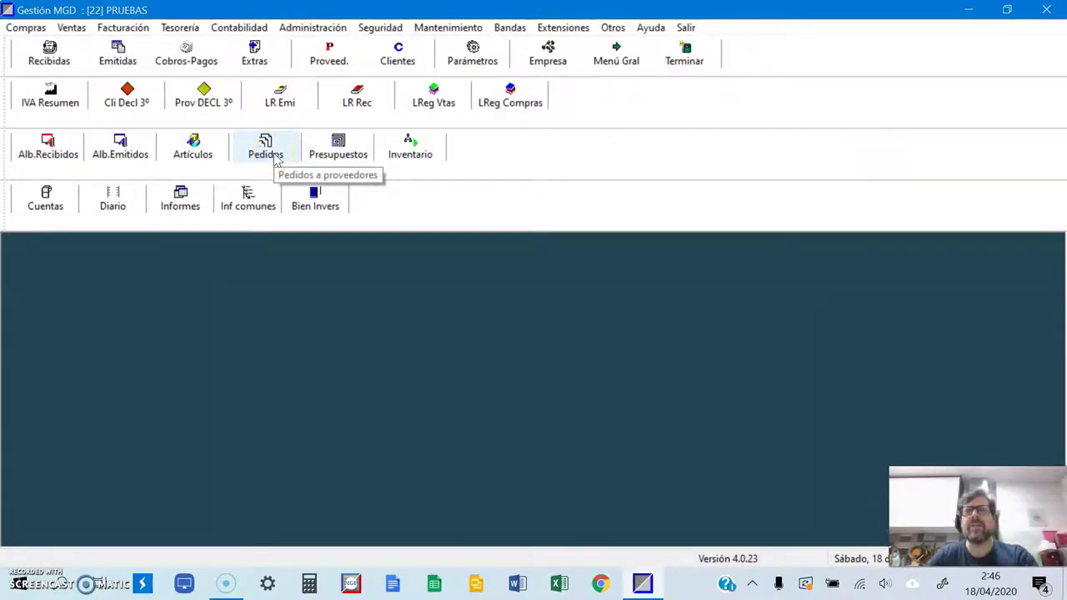
left_click(267, 161)
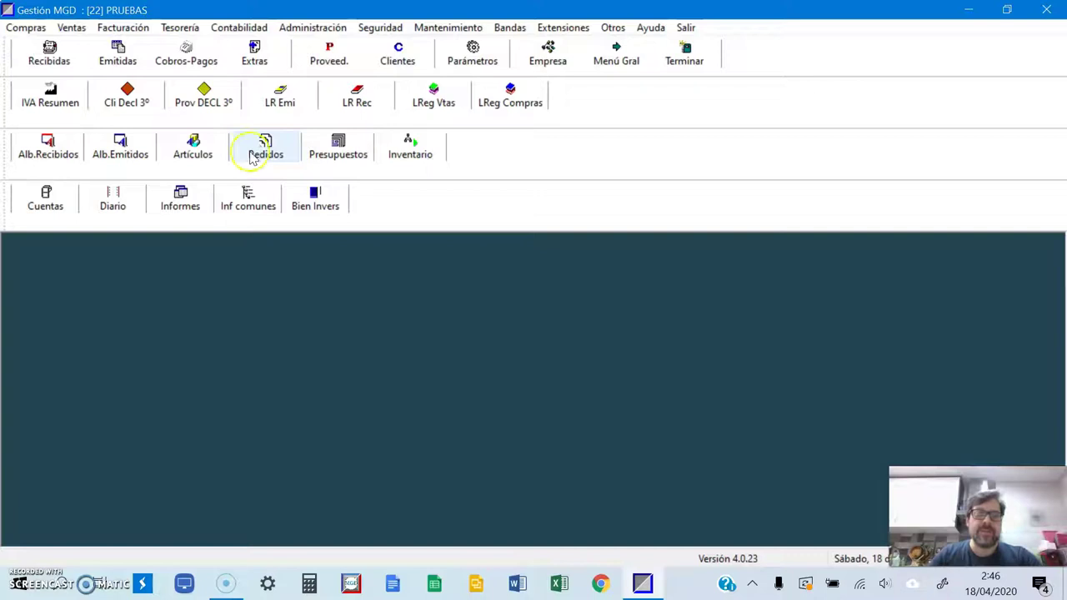
Start a new issued invoice for the same client as the advance invoice
left_click(115, 65)
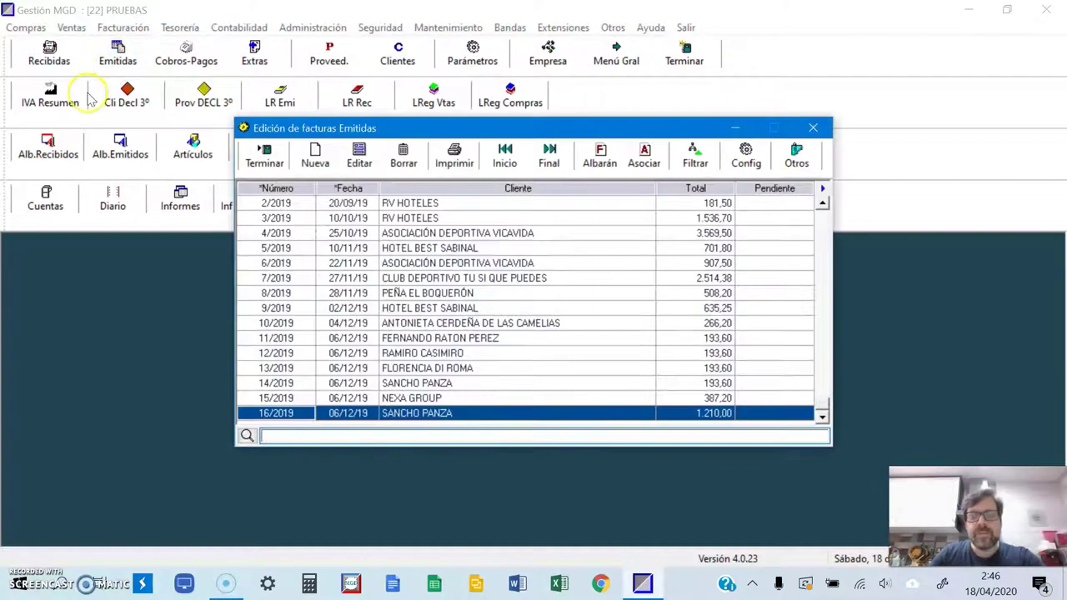
left_click(315, 155)
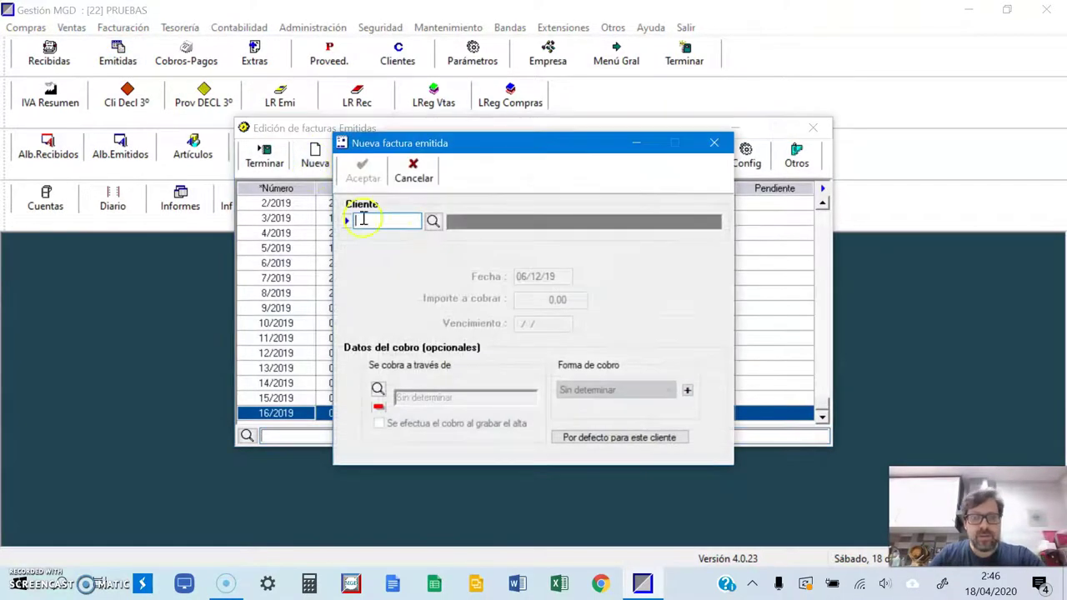
left_click(432, 220)
double_click(340, 362)
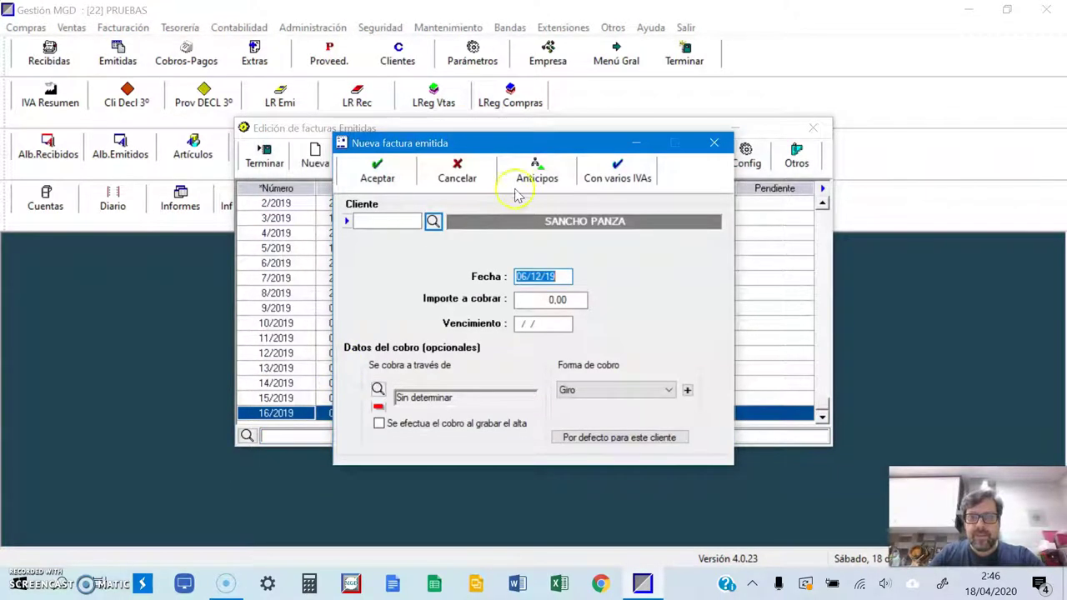
Set the final invoice's amount to collect to 2420 and its due date to 30/12/19
left_click(552, 298)
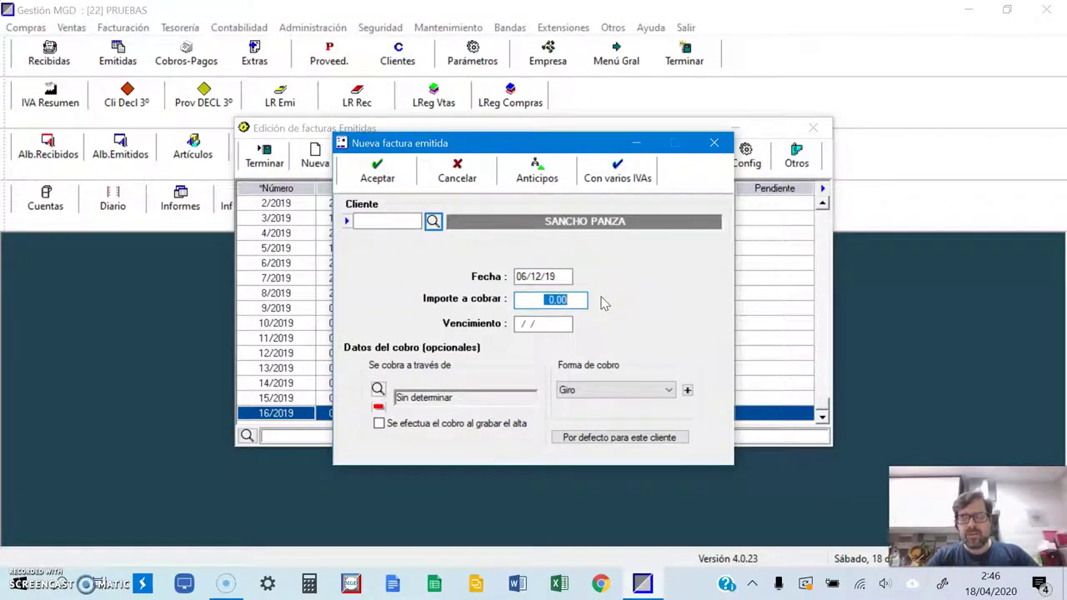
type("2420")
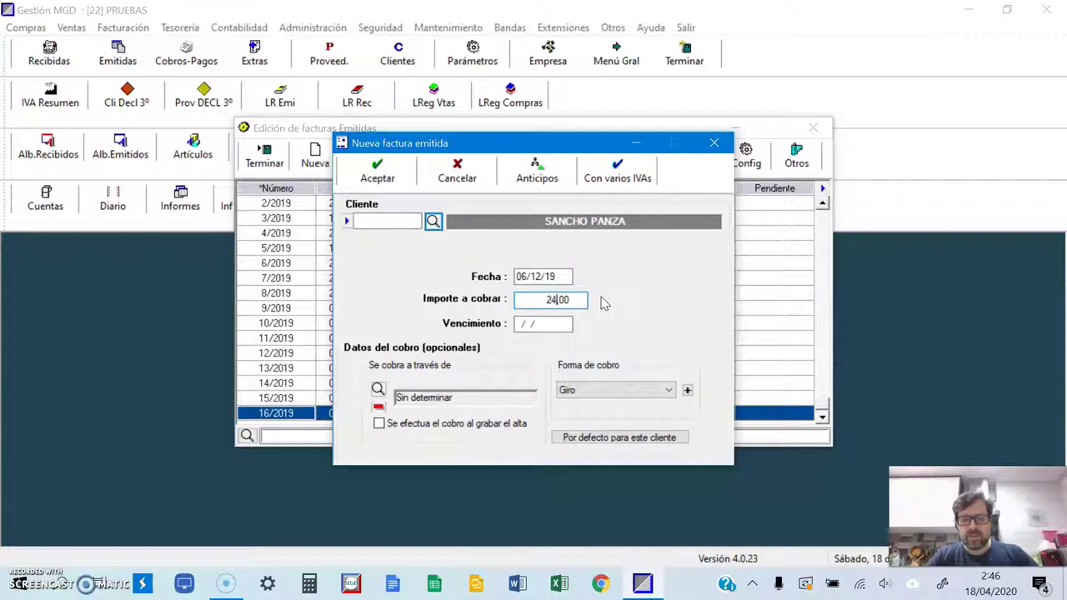
key("Return")
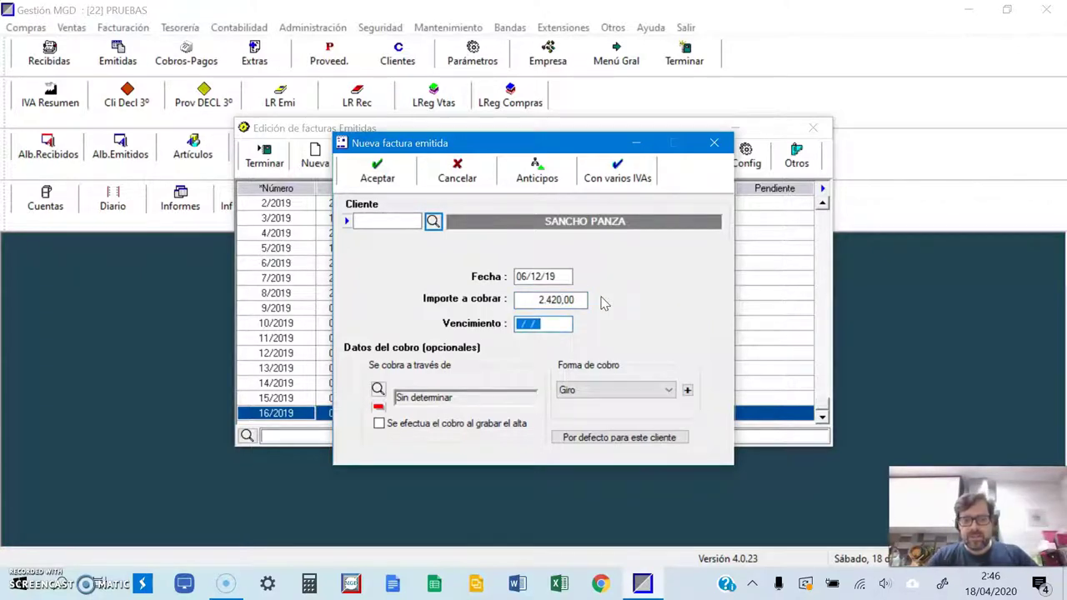
type("3")
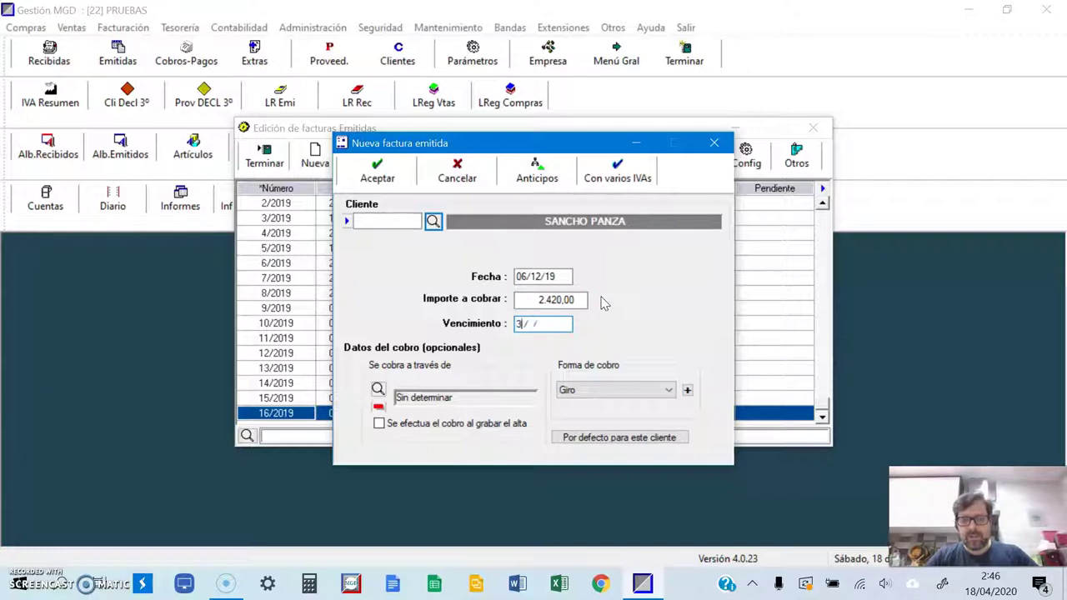
type("0/12/19")
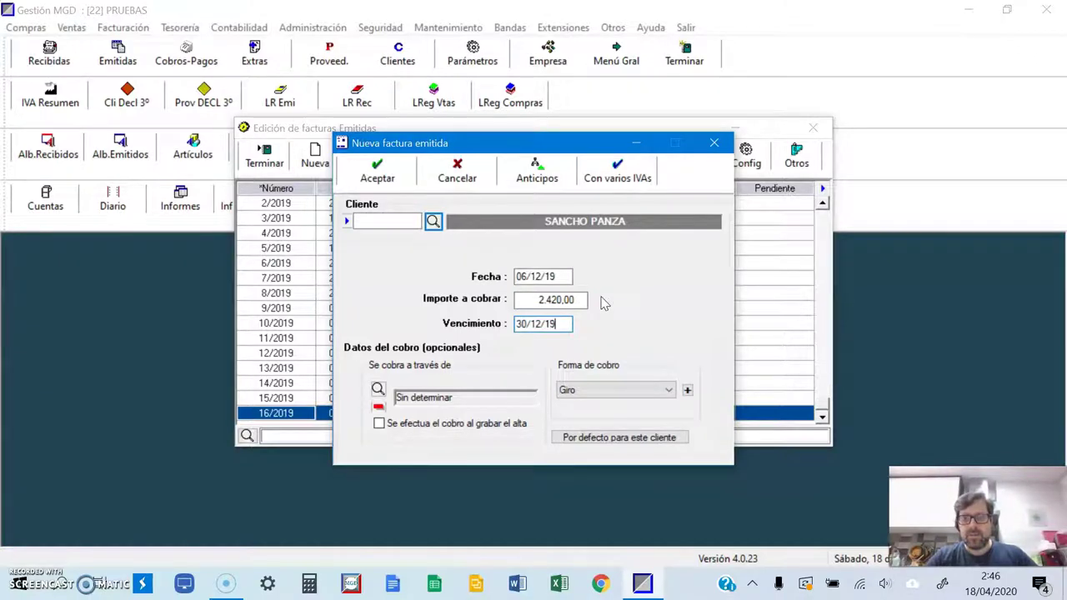
left_click(555, 303)
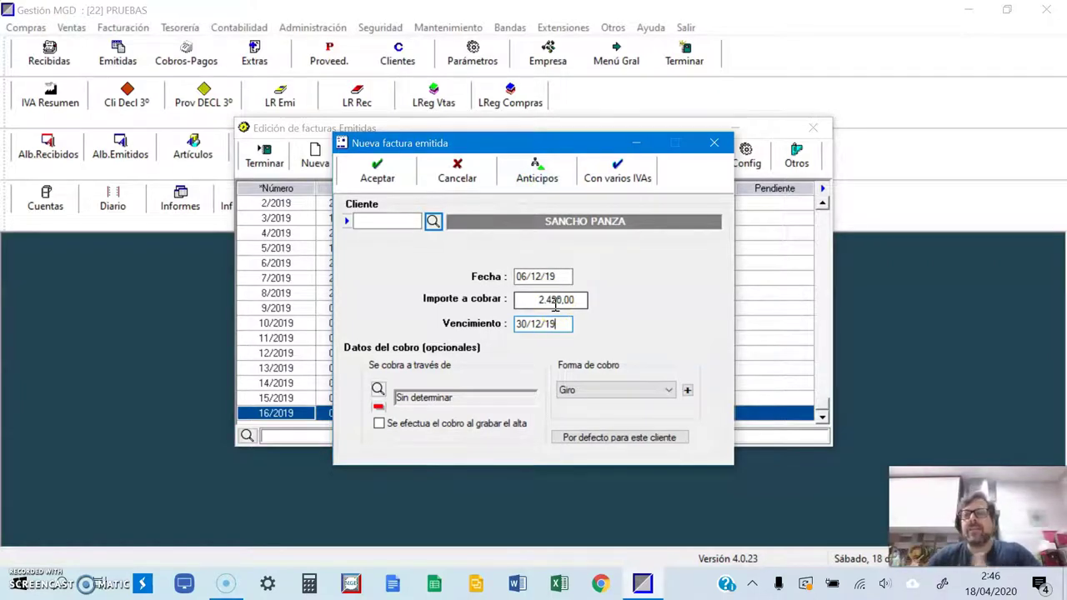
Offset the collected 1210 advance dated 06/12/19 against the new invoice and generate the invoice
left_click(540, 179)
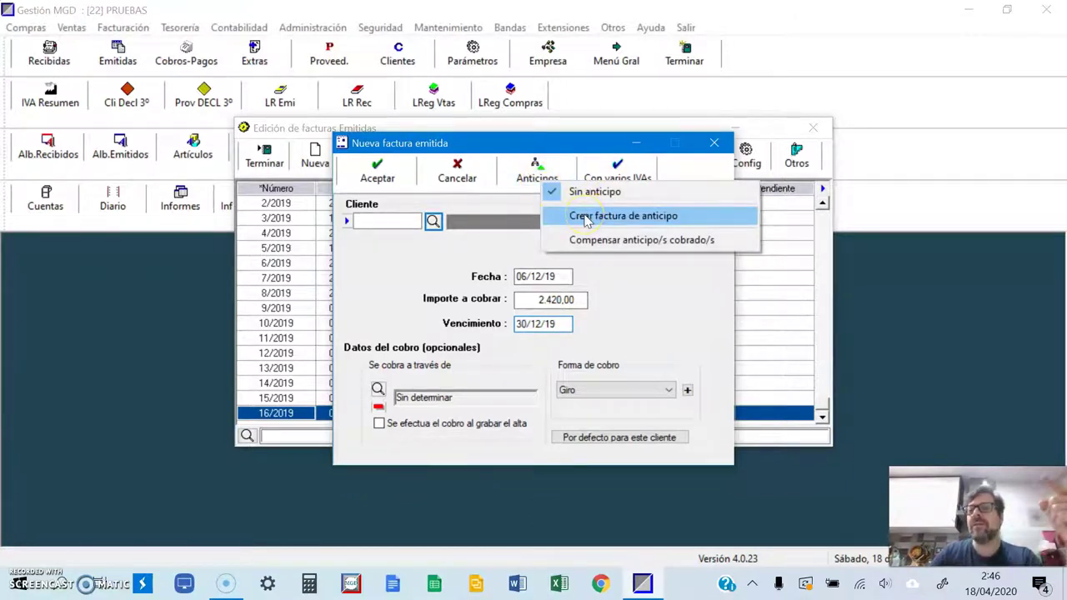
left_click(605, 247)
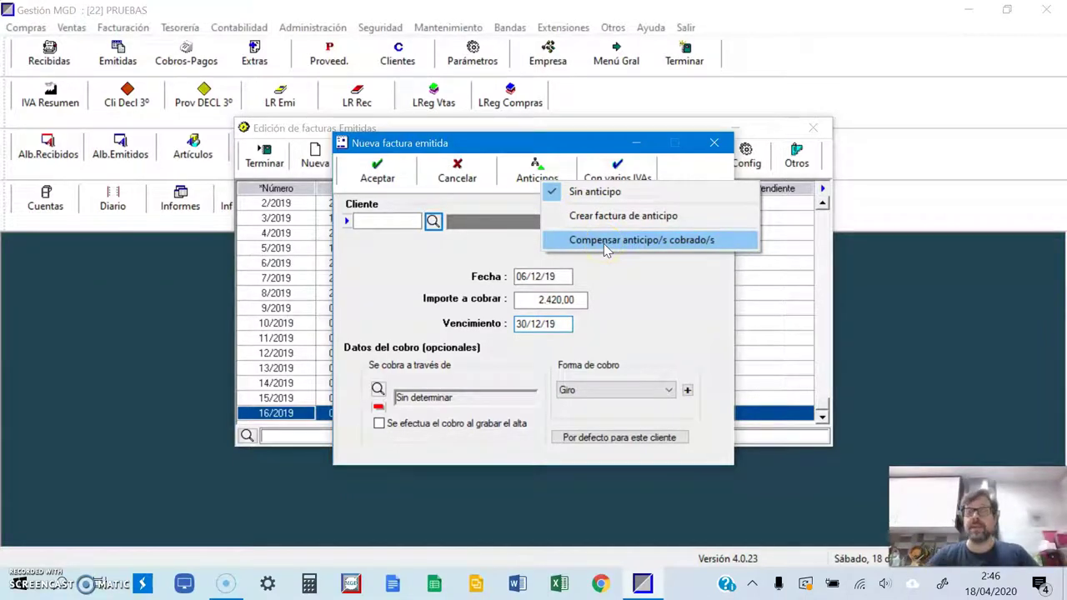
left_click(606, 246)
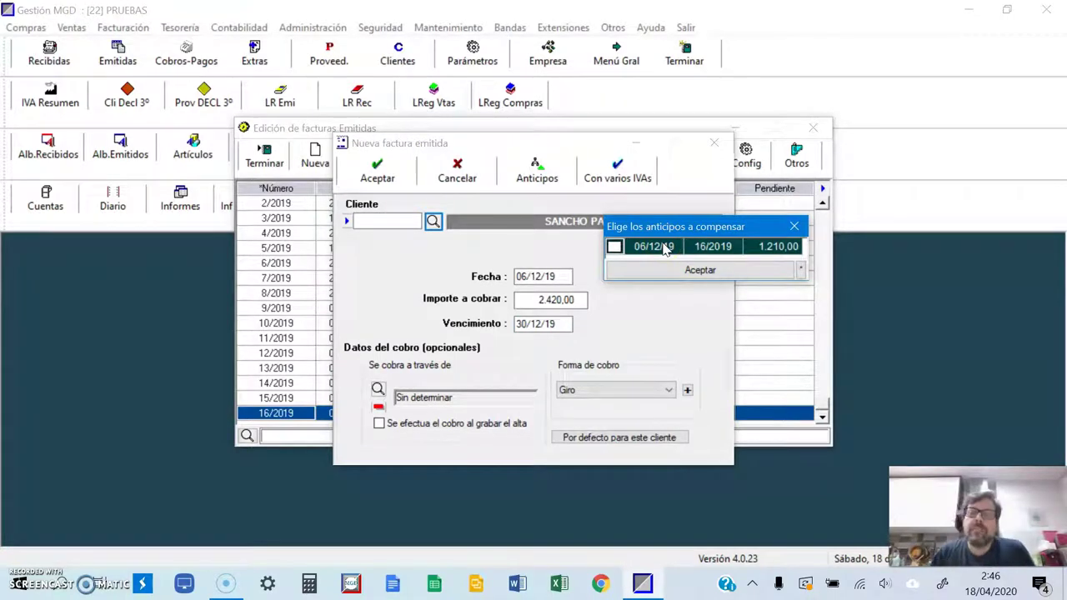
left_click(614, 247)
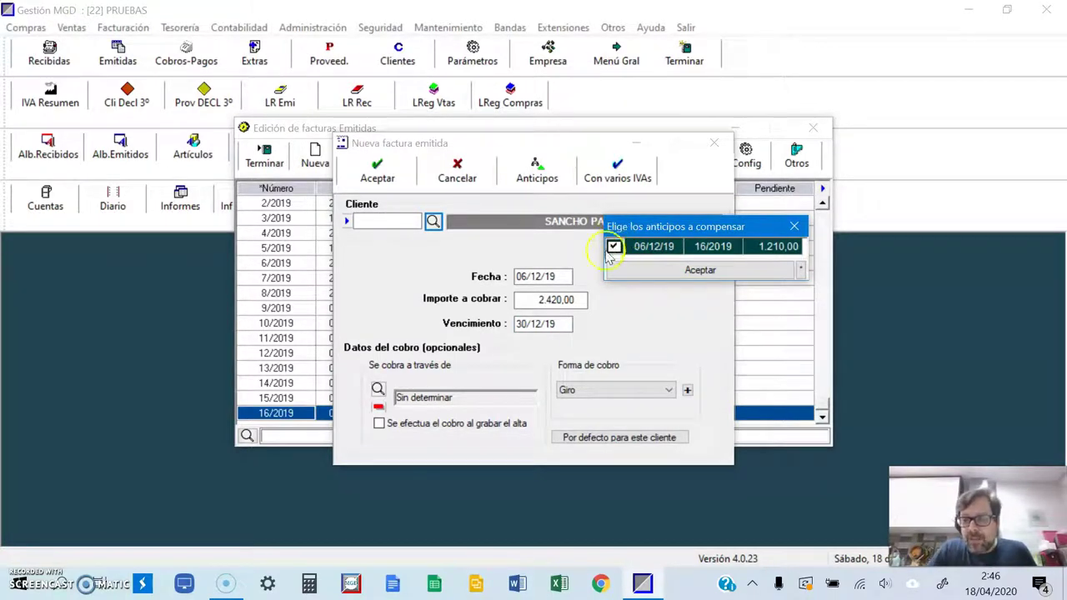
left_click(646, 272)
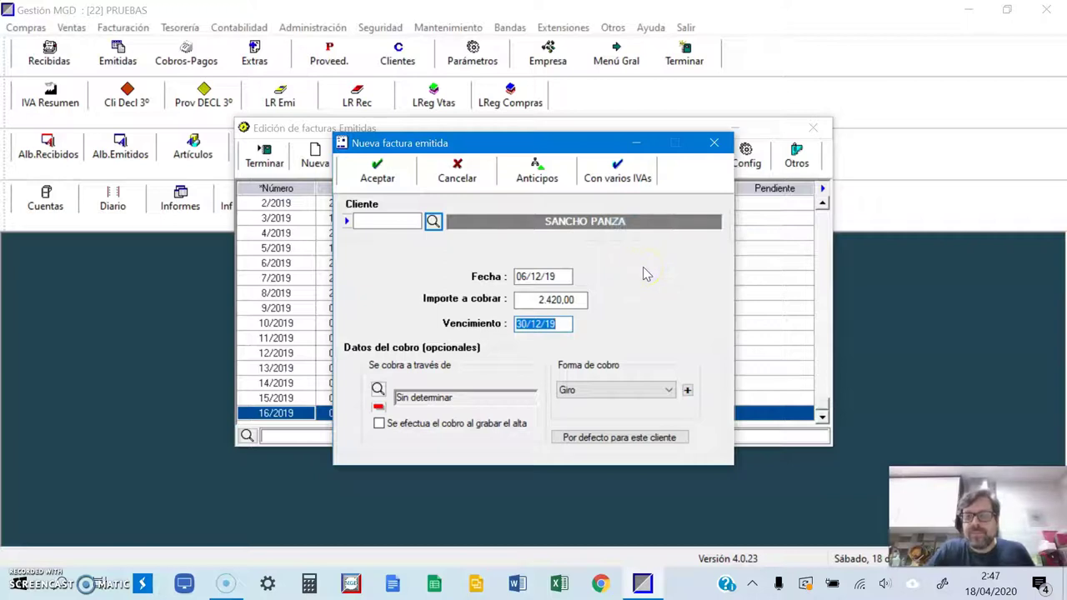
left_click(385, 177)
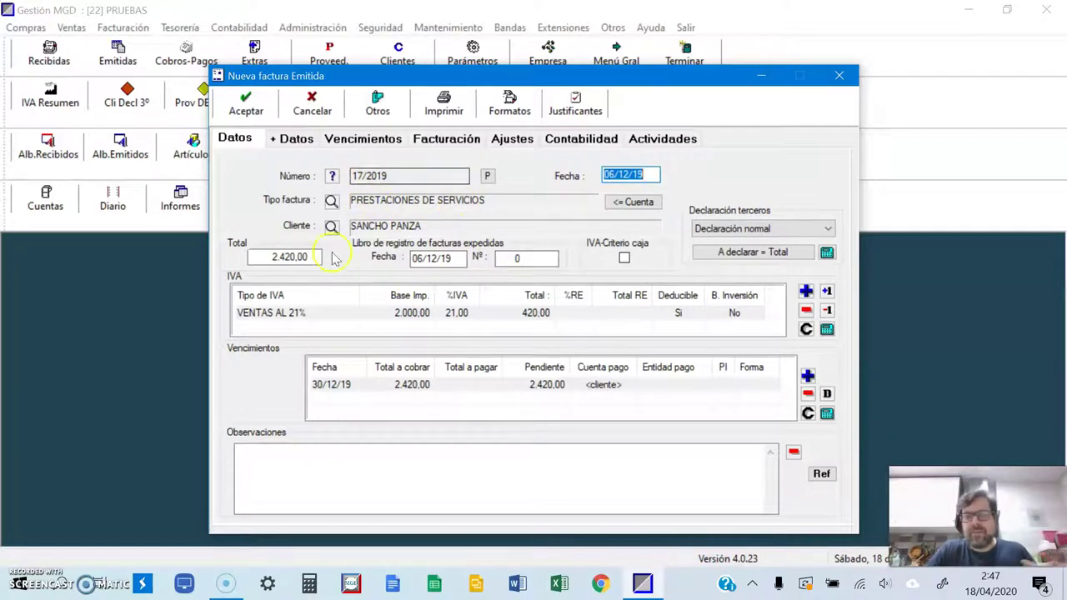
Examine the final invoice's accounting entry lines for the client, the advance, the services and the output VAT
left_click(574, 142)
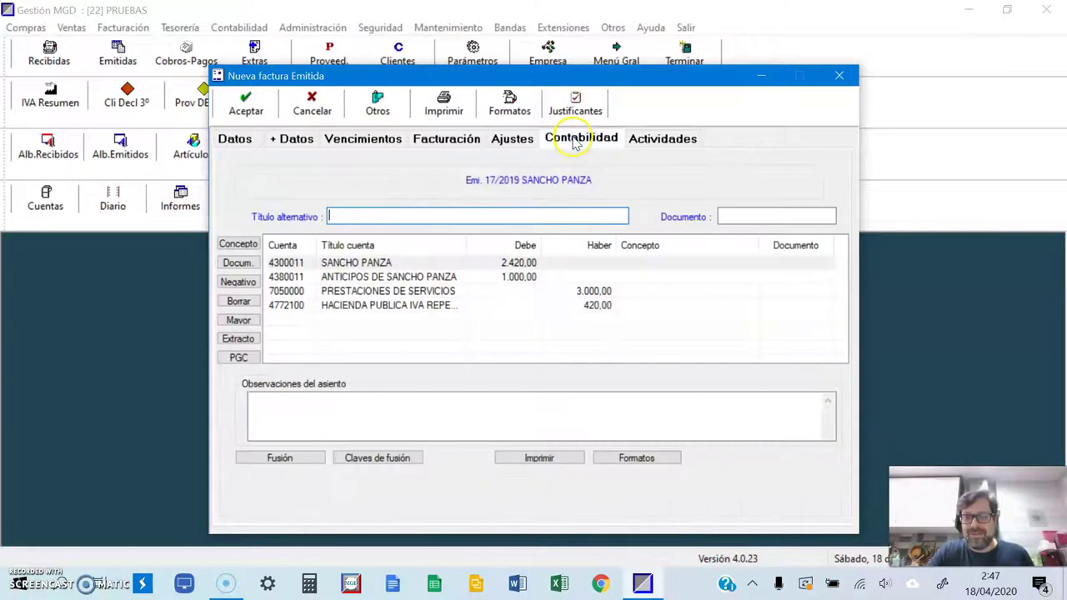
left_click(302, 263)
left_click(296, 278)
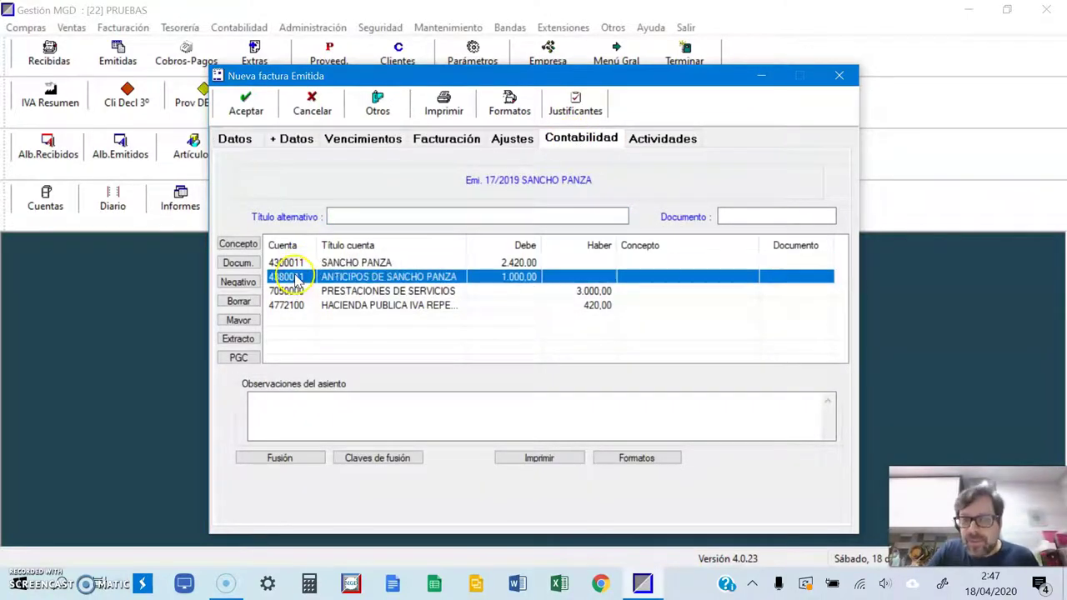
left_click(325, 292)
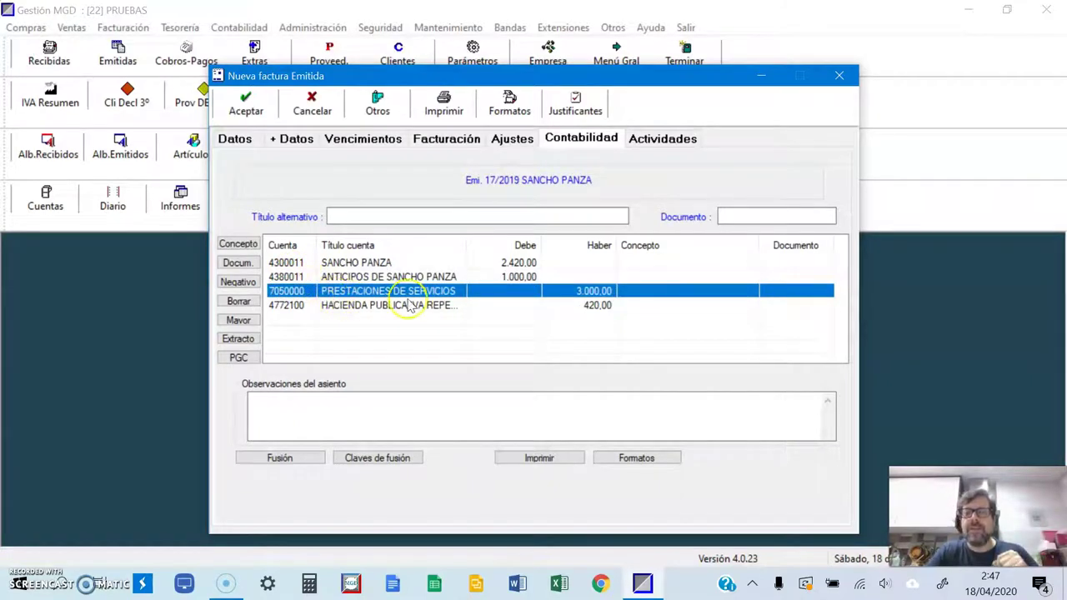
left_click(591, 307)
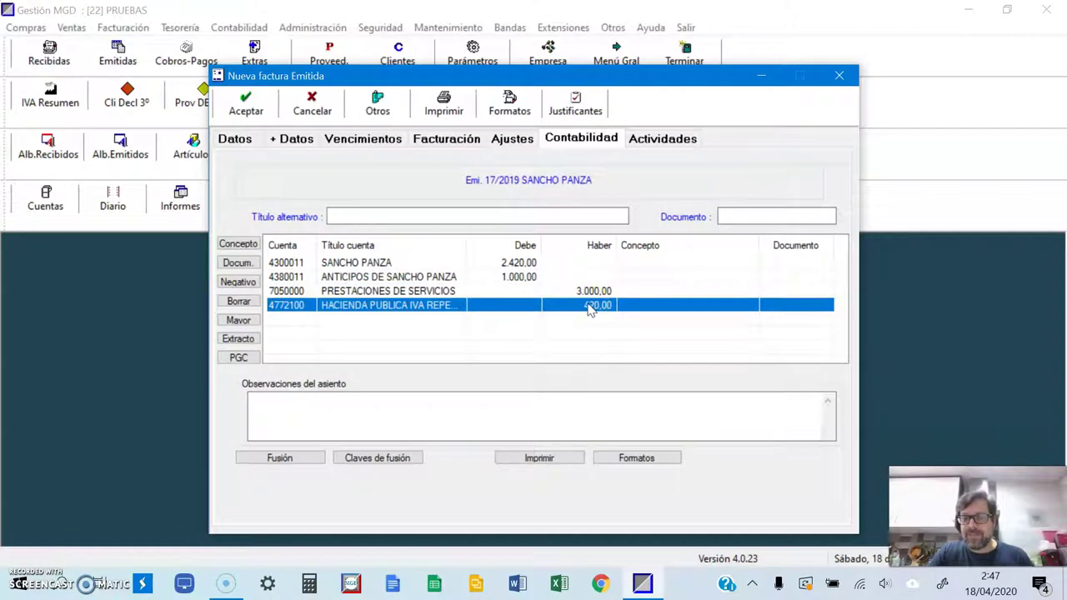
key("Up")
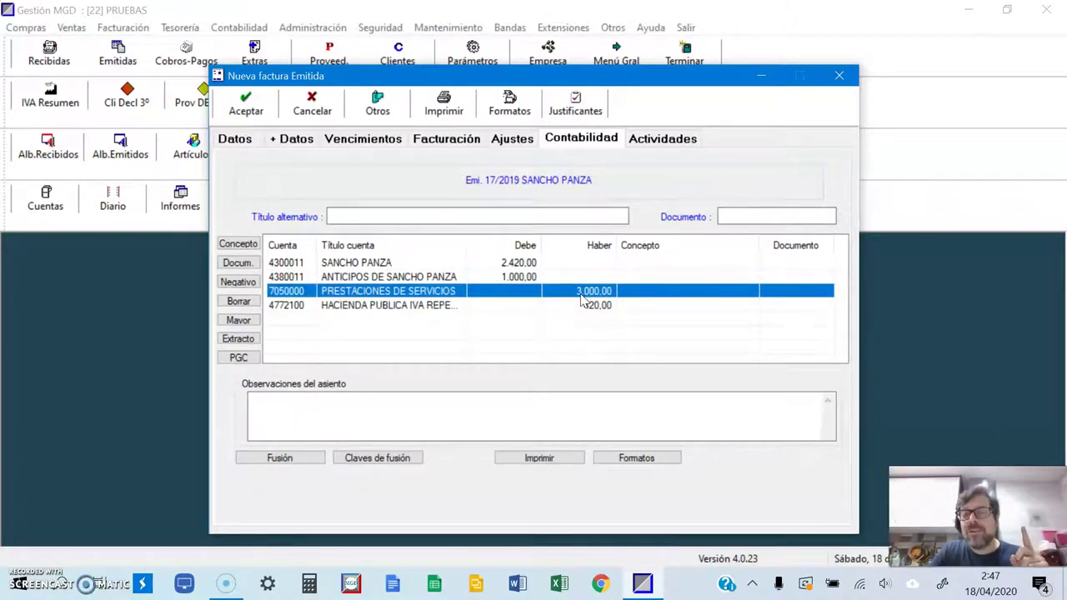
left_click(518, 264)
left_click(521, 278)
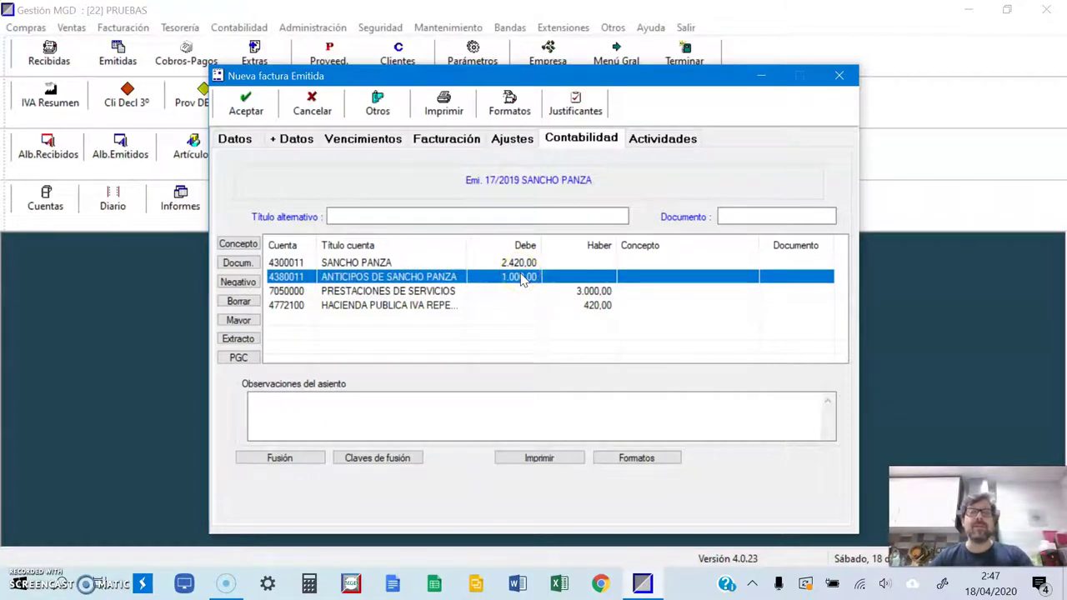
left_click(612, 306)
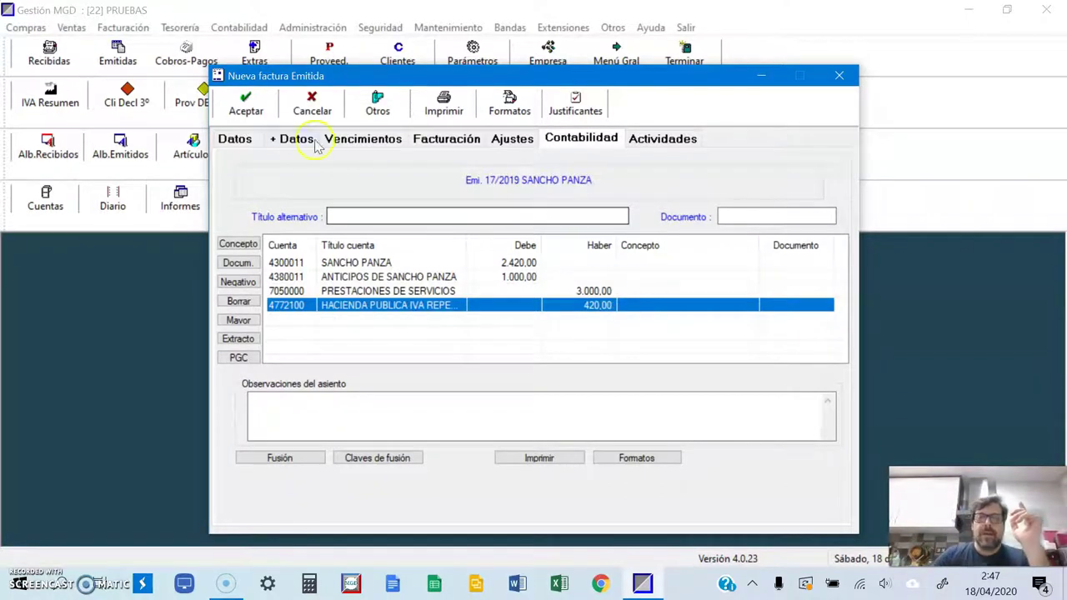
Save the final invoice and close the issued invoices list
left_click(235, 139)
left_click(247, 108)
left_click(413, 173)
left_click(267, 157)
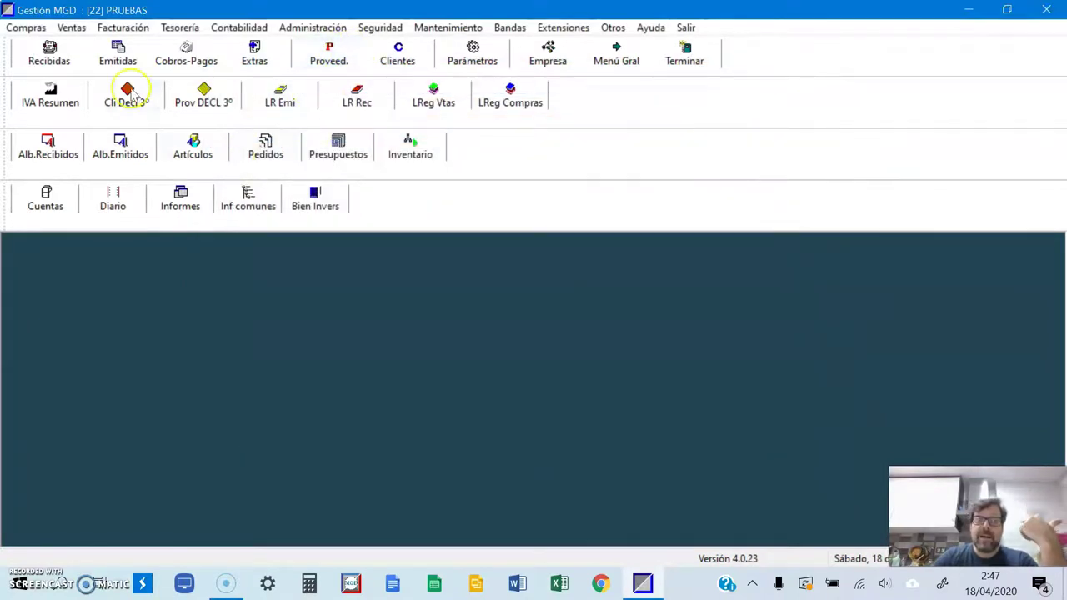
Start a received invoice for supplier TIBURONES S.L., examine its advance options and discard it
left_click(49, 53)
left_click(296, 58)
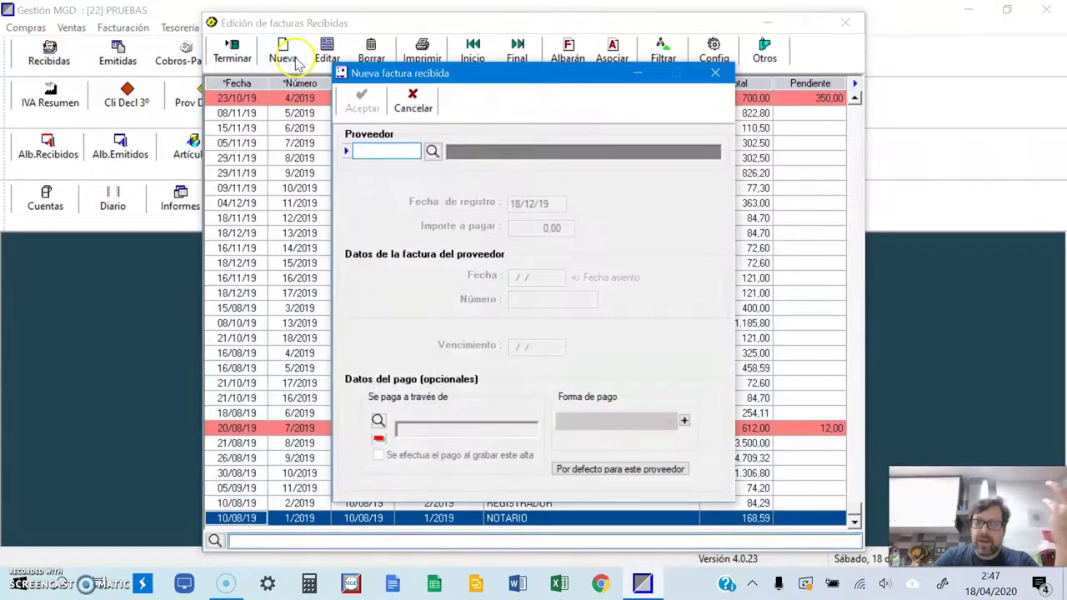
left_click(429, 153)
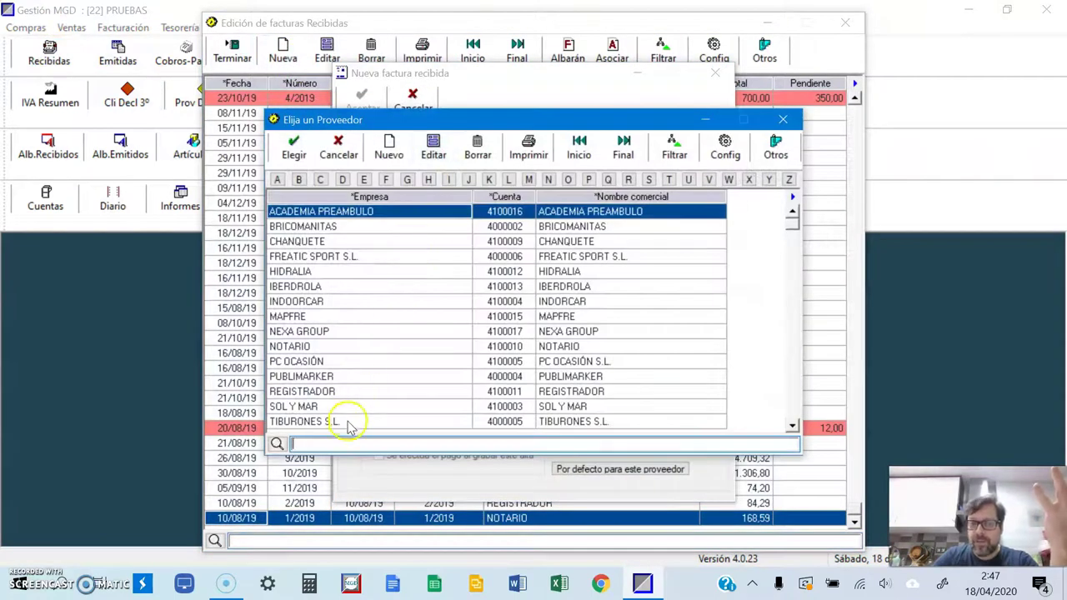
double_click(350, 421)
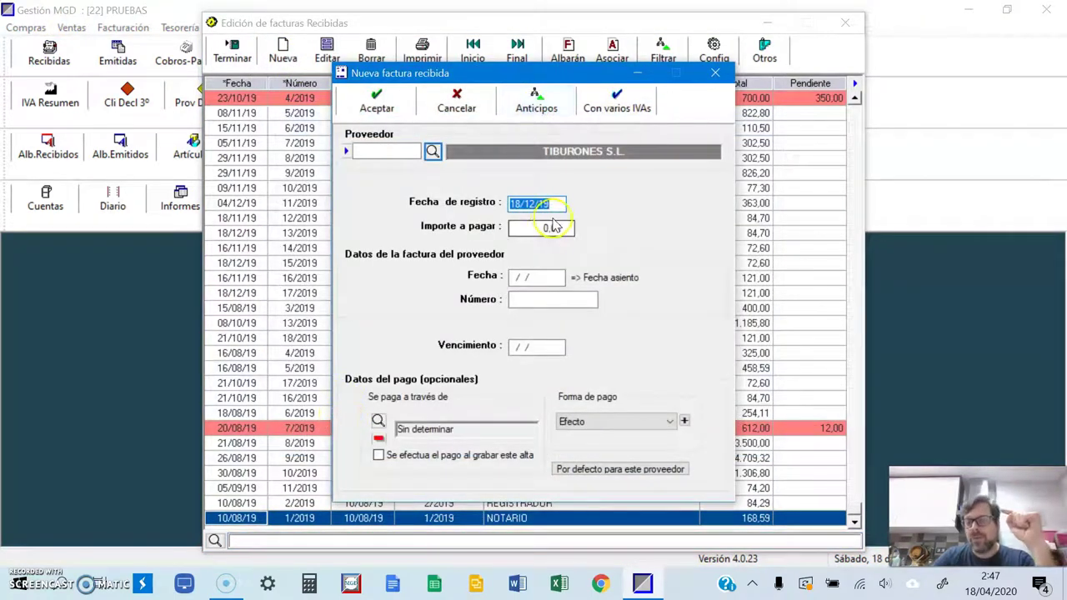
left_click(550, 111)
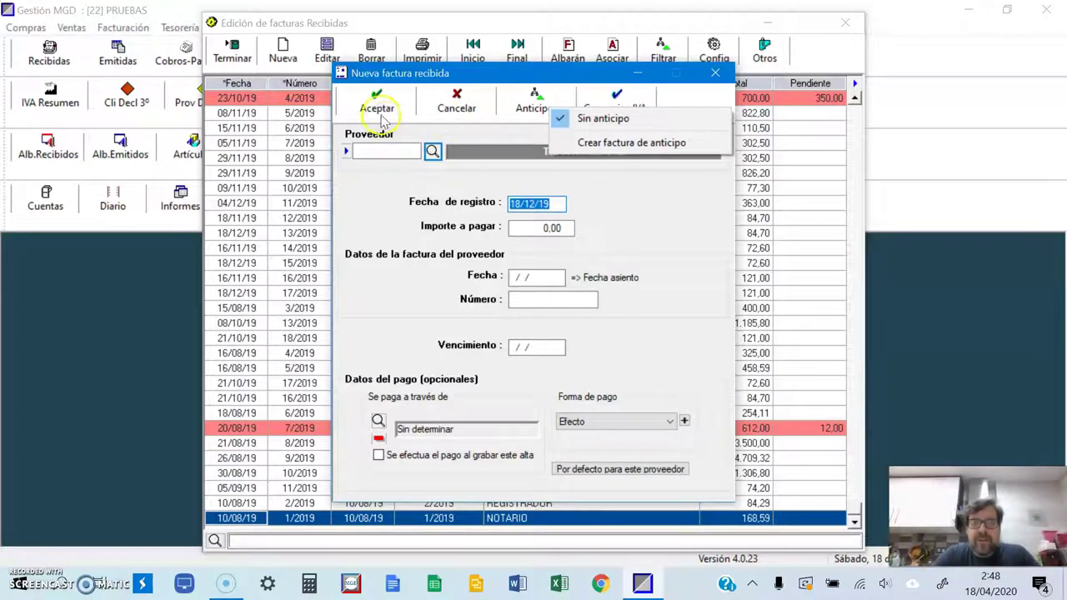
left_click(712, 71)
left_click(713, 72)
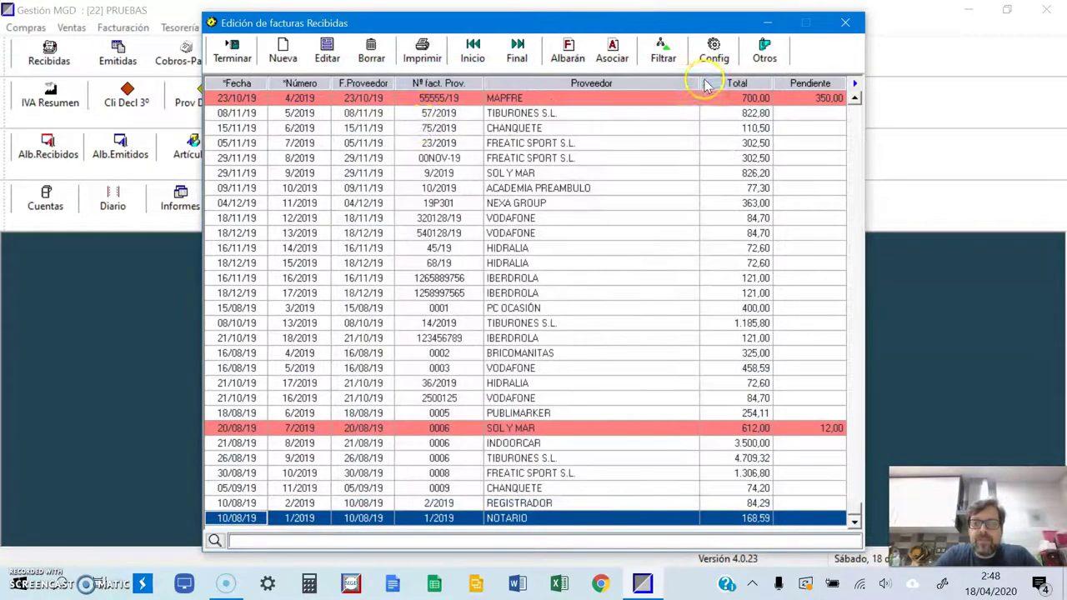
left_click(248, 58)
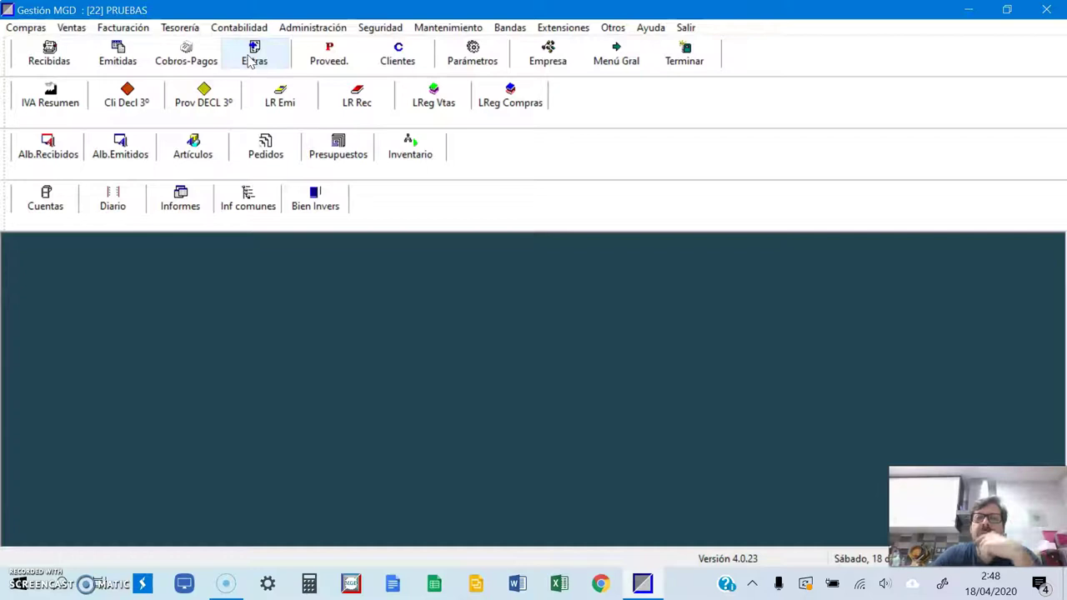
View the client list and the supplier list
left_click(395, 64)
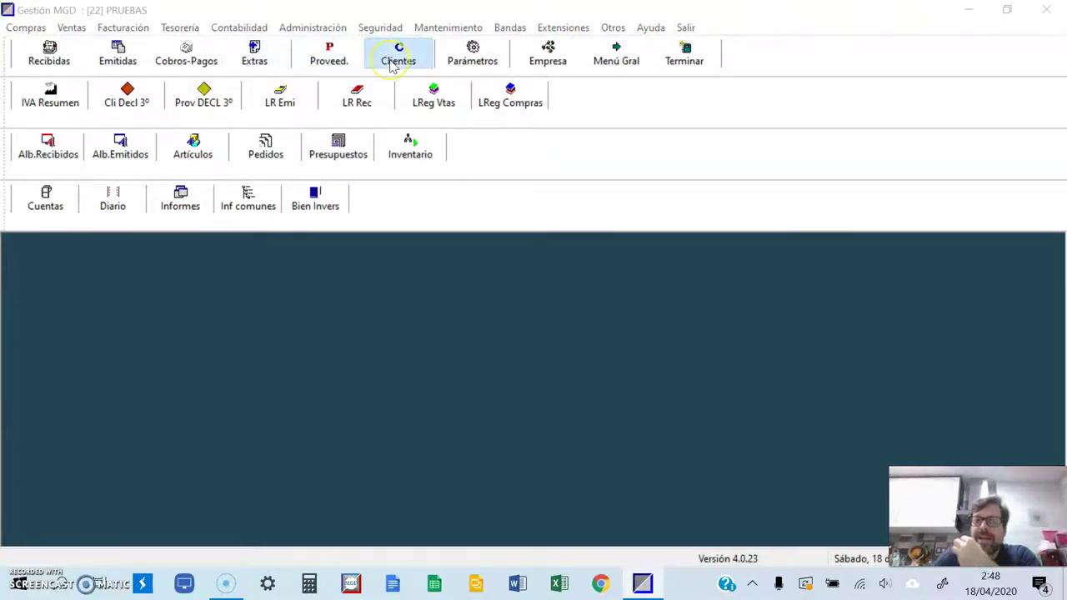
left_click(233, 146)
left_click(327, 54)
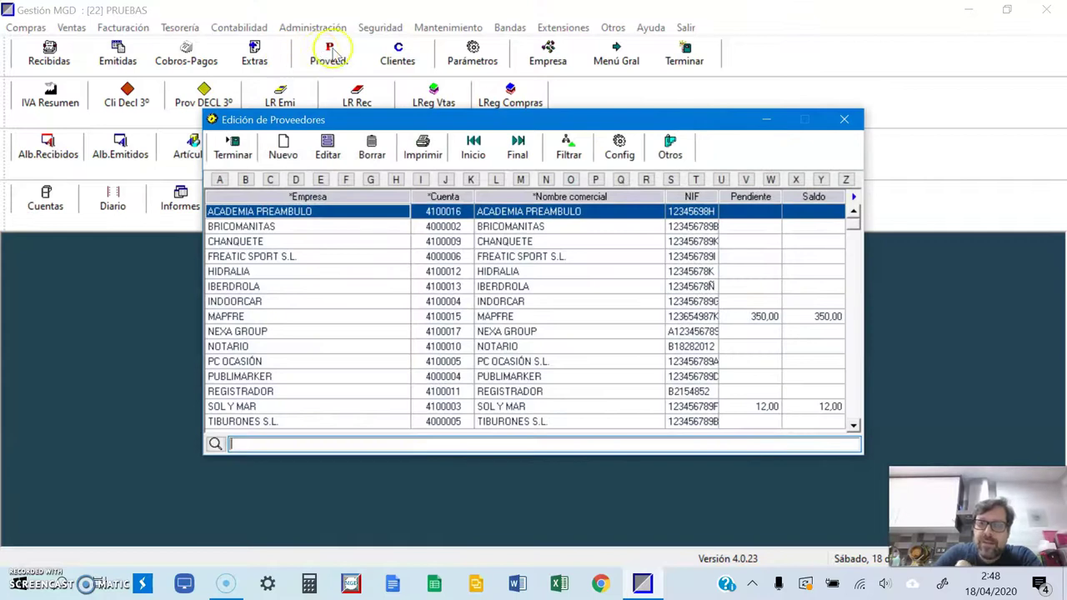
left_click(240, 146)
Start a new client record of type Cliente (430) and examine its account and advances account fields
left_click(392, 54)
left_click(287, 146)
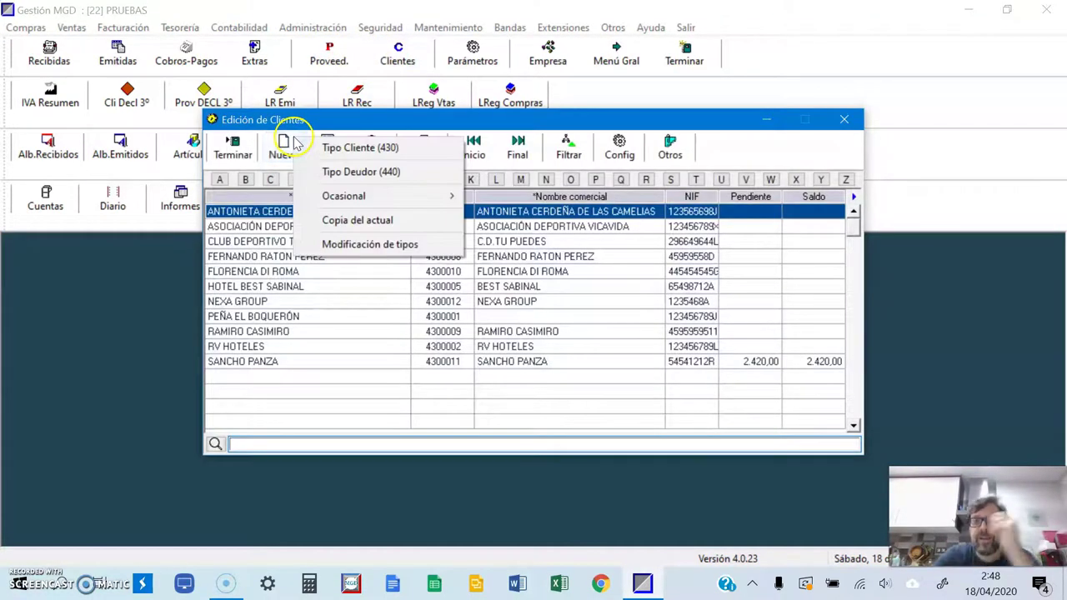
left_click(359, 146)
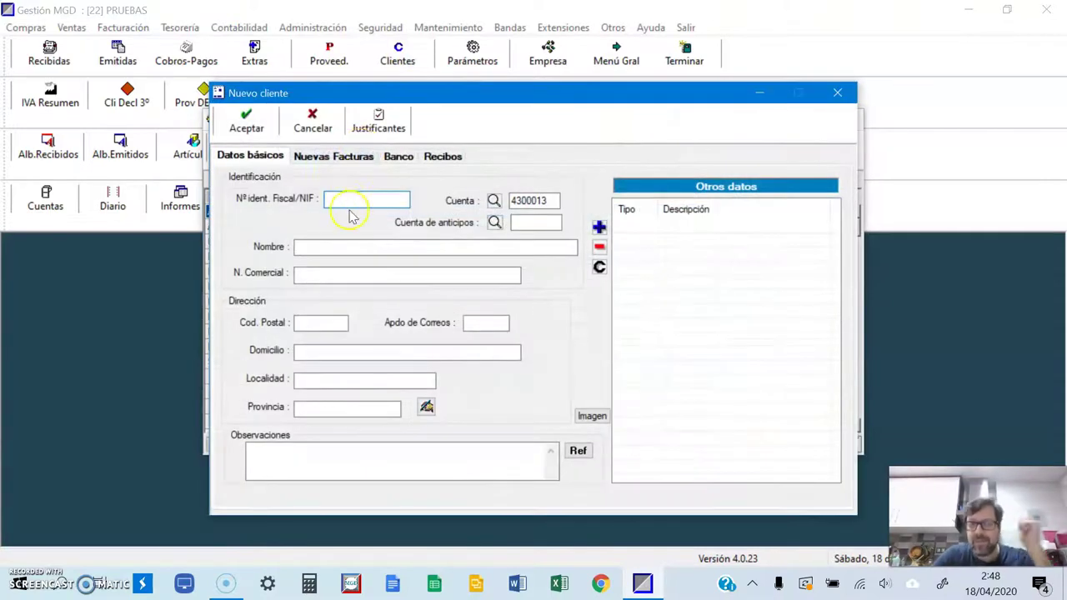
double_click(538, 200)
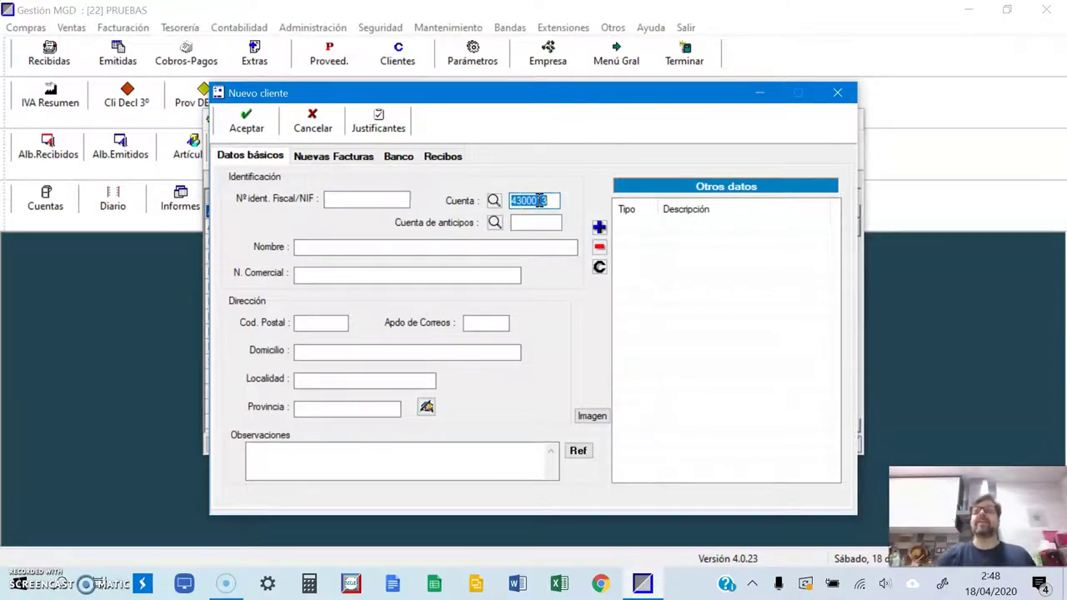
left_click(541, 210)
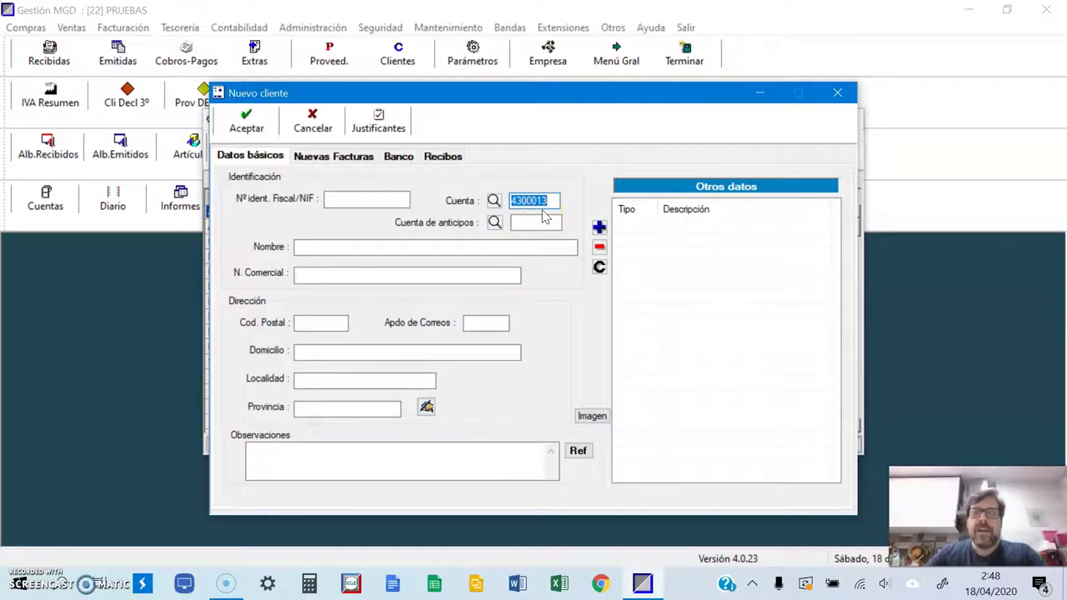
left_click(540, 224)
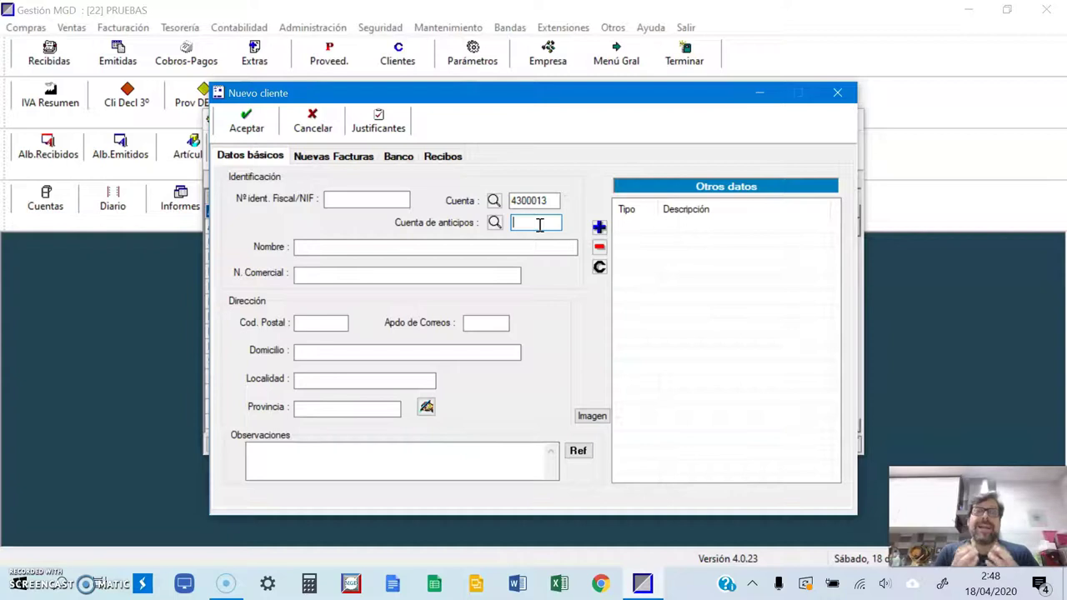
key("Tab")
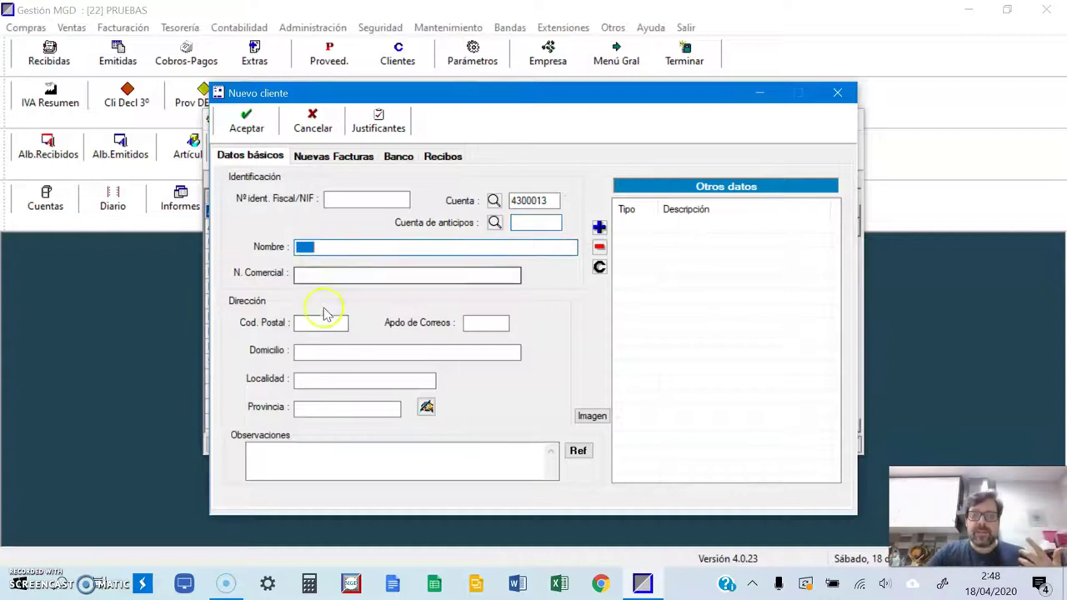
Review the new client's automatic invoice, bank and receipt settings, and discard the blank record
left_click(319, 160)
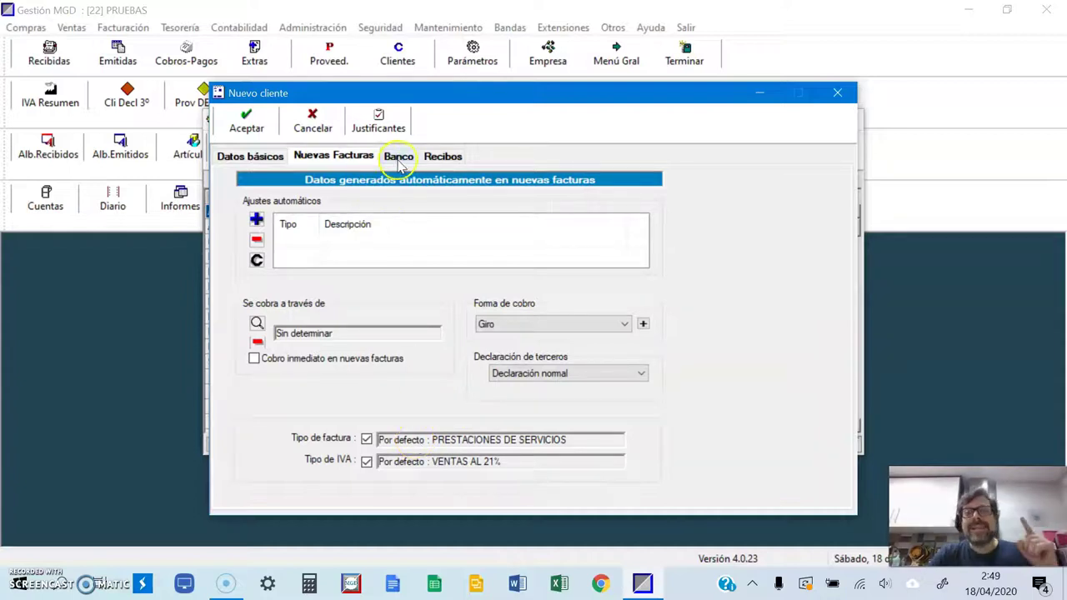
left_click(268, 157)
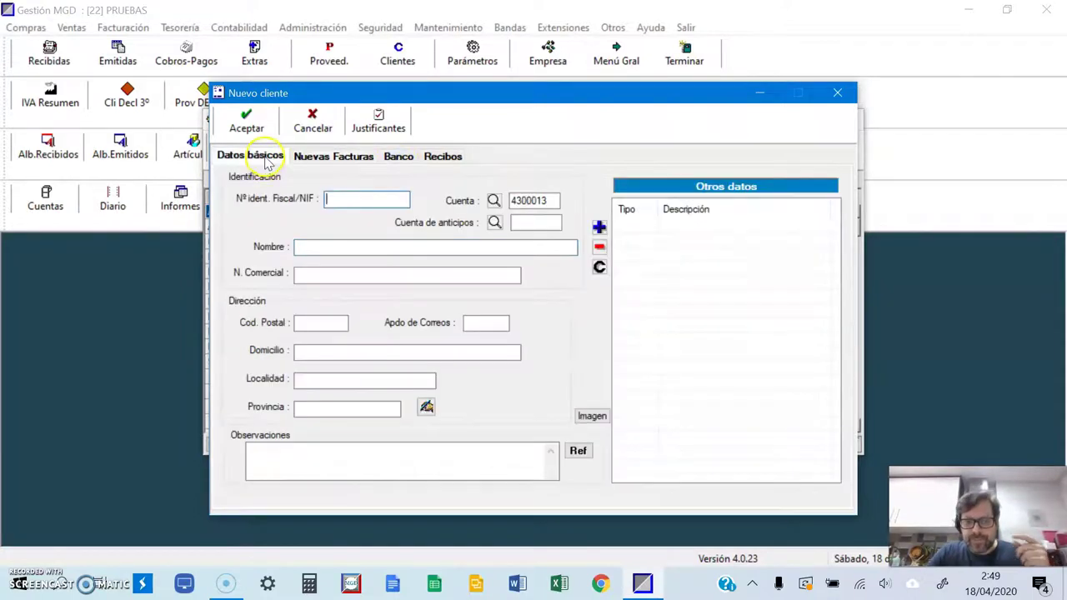
left_click(333, 155)
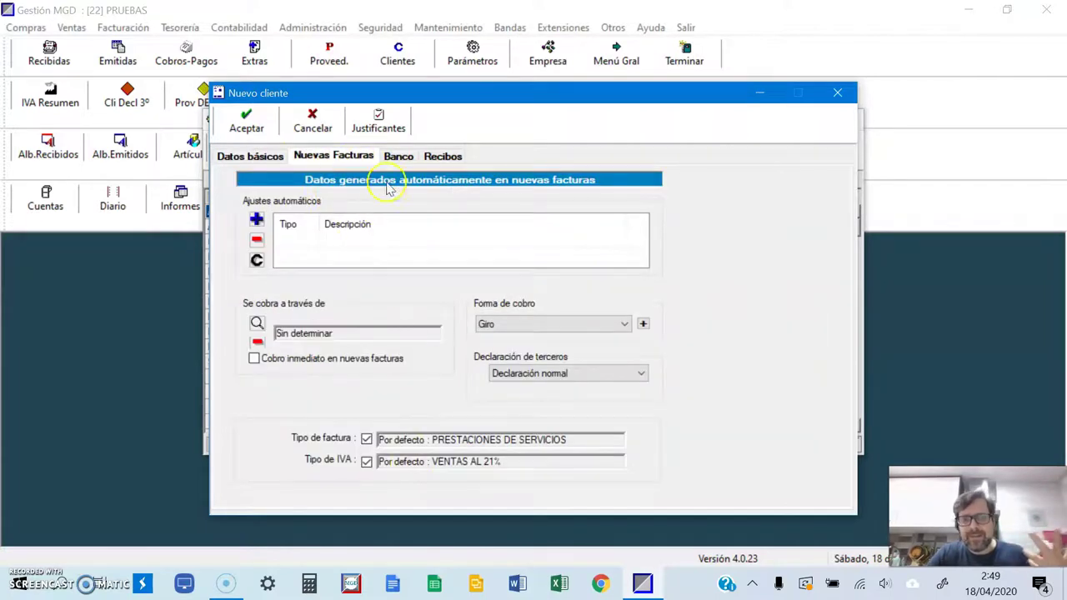
left_click(397, 157)
left_click(443, 156)
left_click(250, 156)
left_click(246, 120)
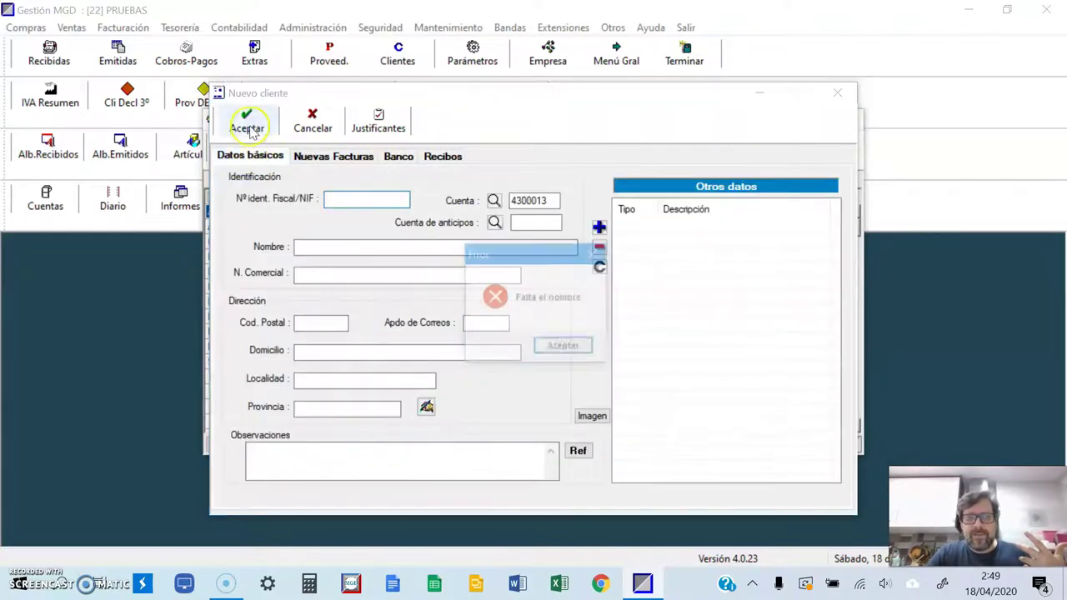
left_click(564, 348)
left_click(312, 121)
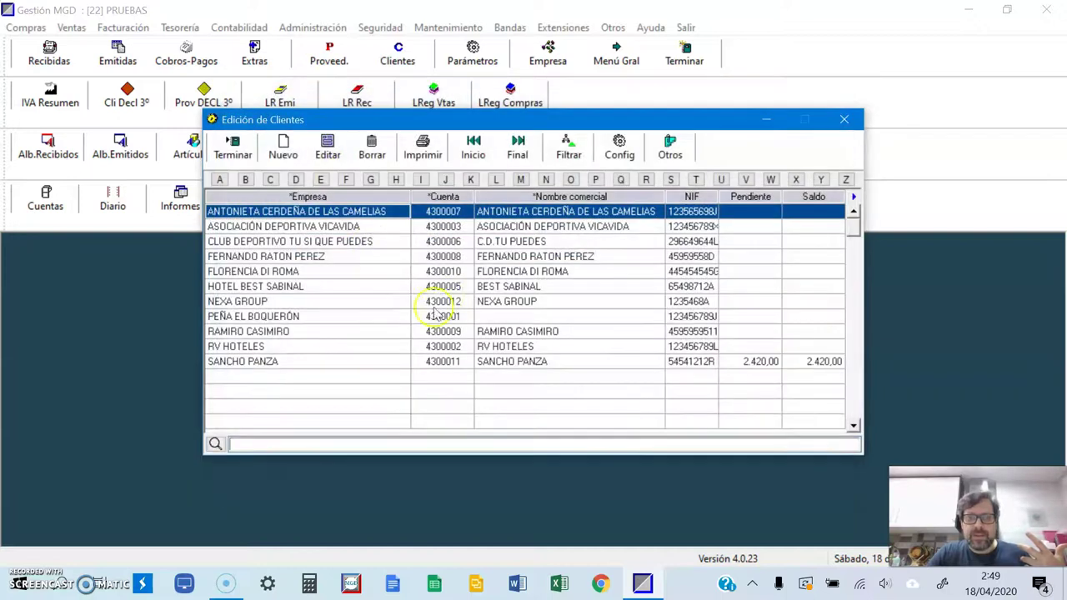
left_click(238, 150)
Start a new supplier record, review its IRPF account, automatic invoice settings and advances account field, and discard it
left_click(328, 69)
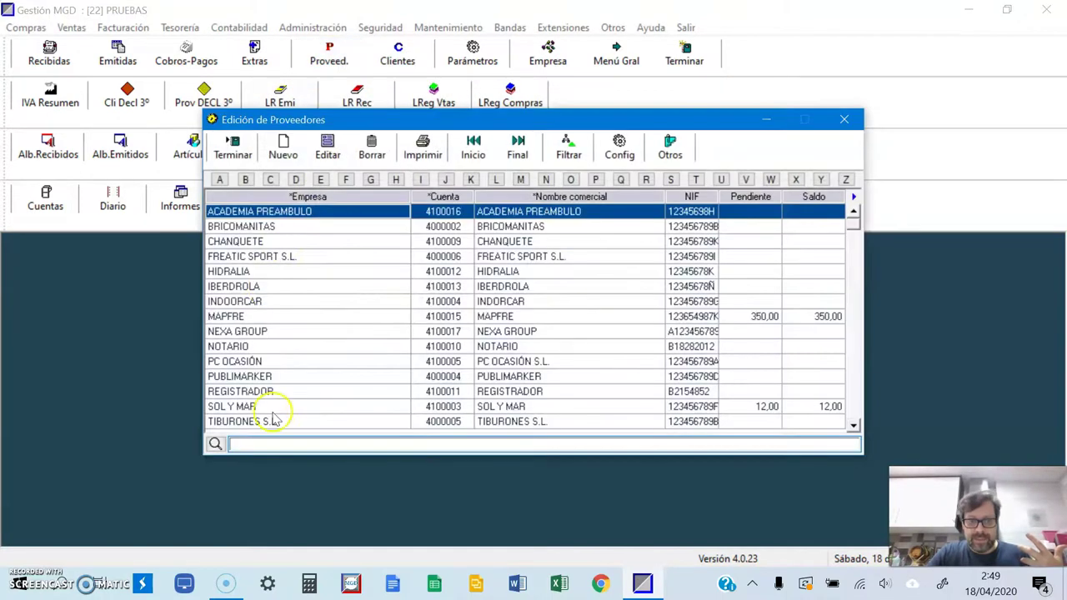
left_click(281, 145)
left_click(366, 158)
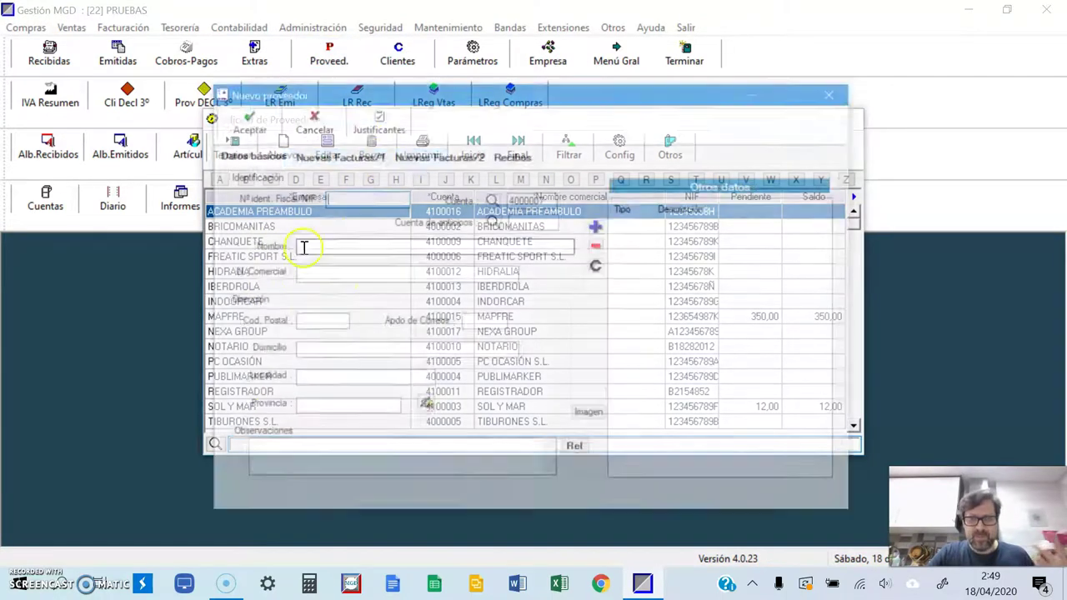
left_click(411, 159)
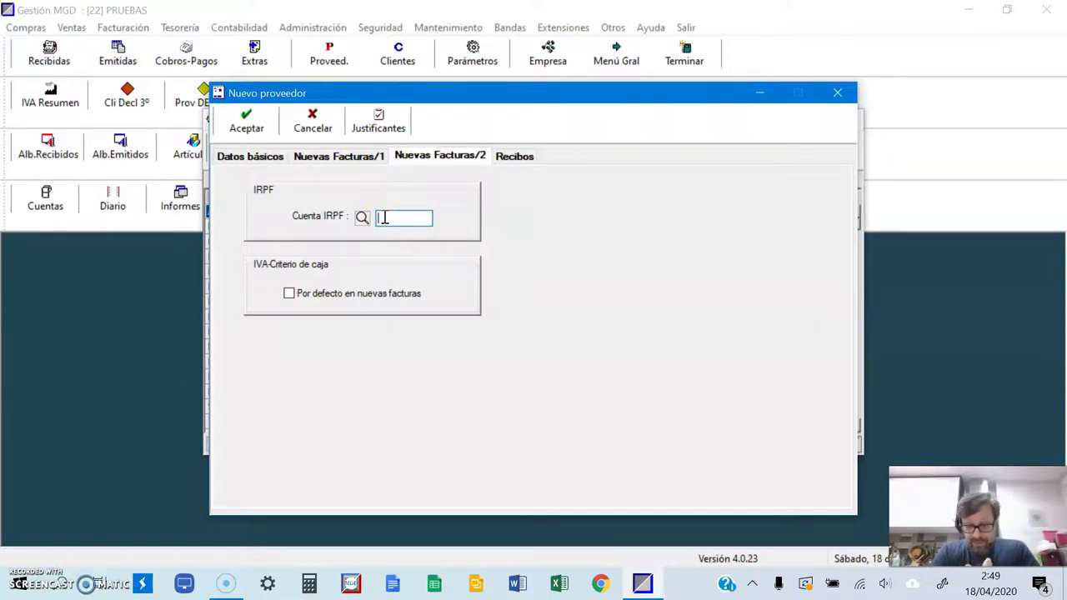
left_click(357, 158)
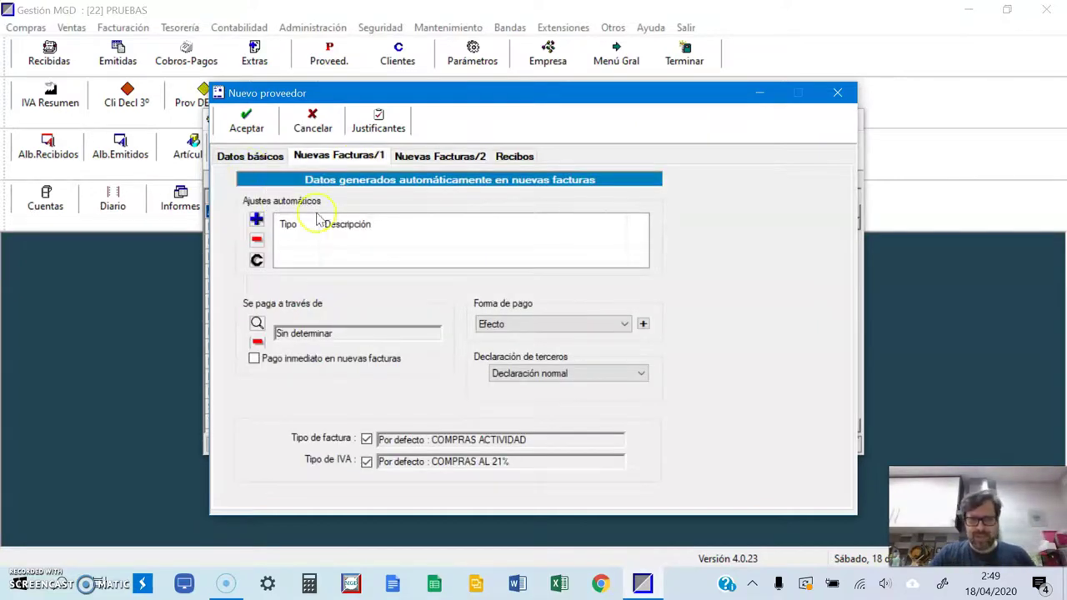
left_click(275, 158)
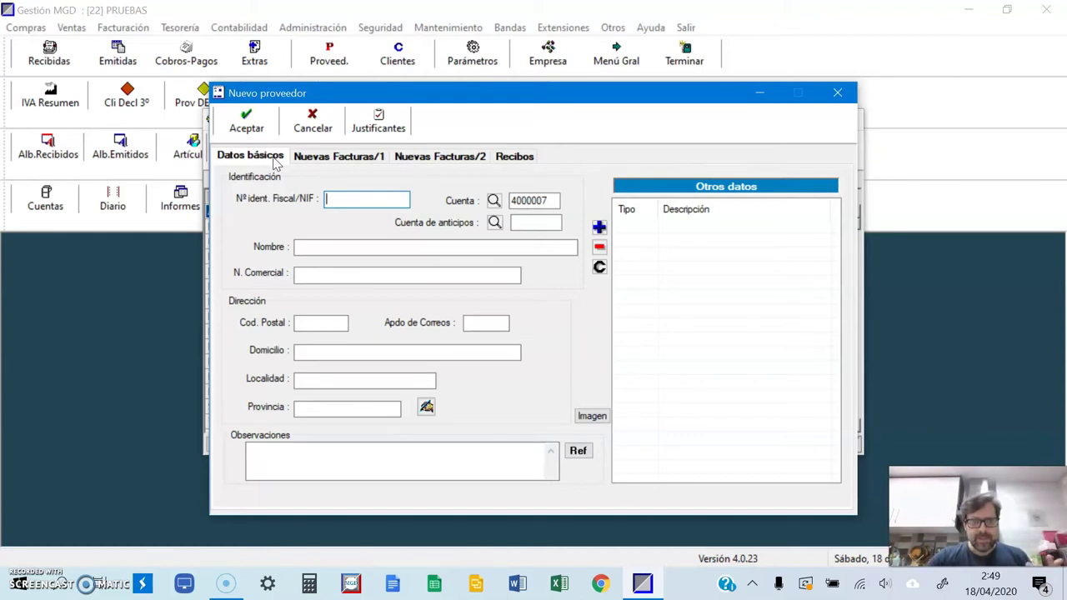
left_click(310, 125)
left_click(229, 145)
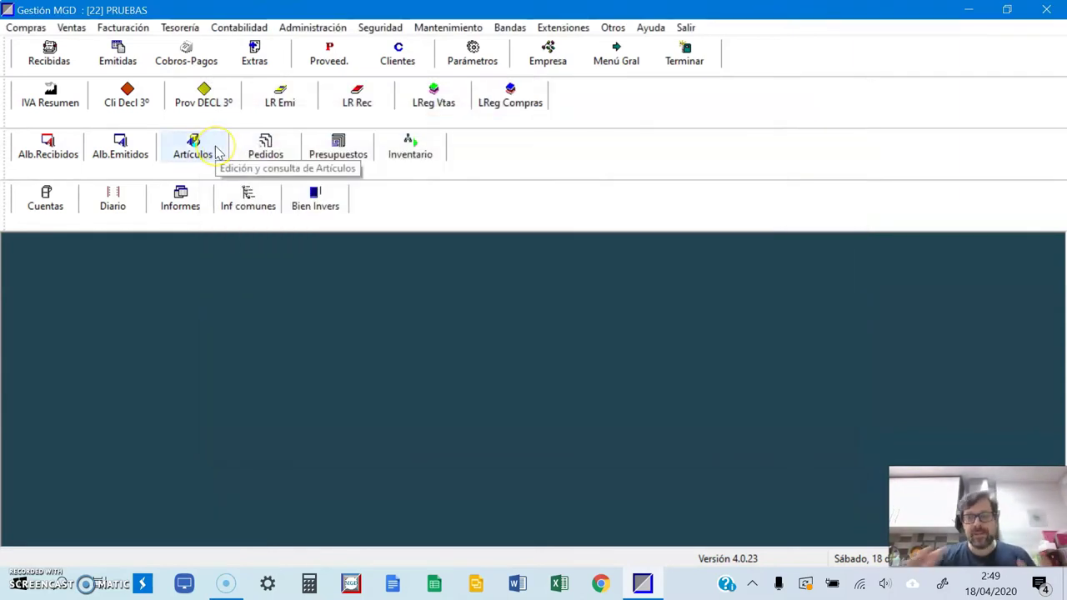